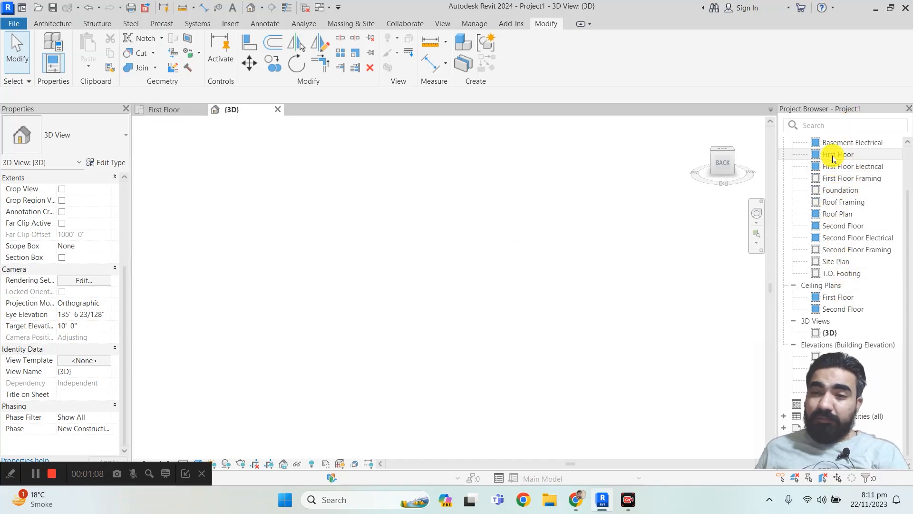
Open the First Floor plan and delete the reference plane beside the building's east wall.
click(814, 156)
scroll(318, 188, down, 2)
middle_drag(323, 190, 388, 221)
scroll(423, 206, up, 3)
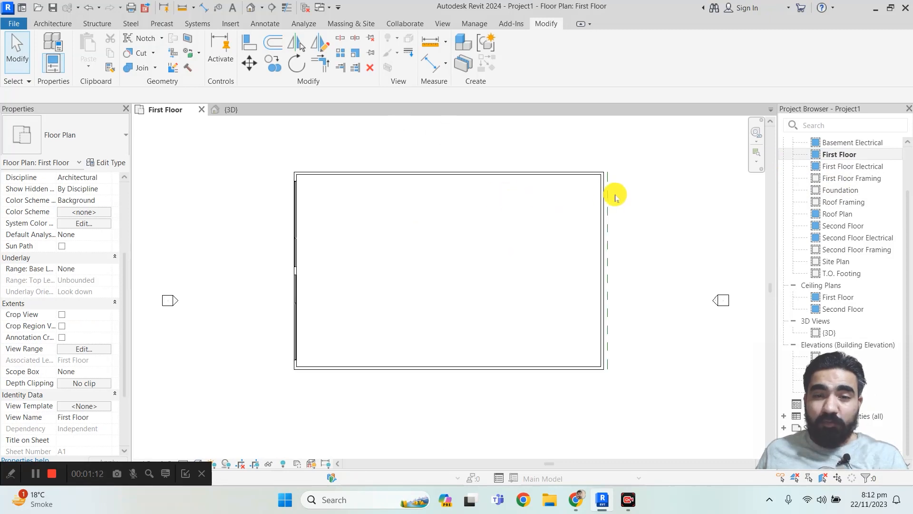
click(608, 196)
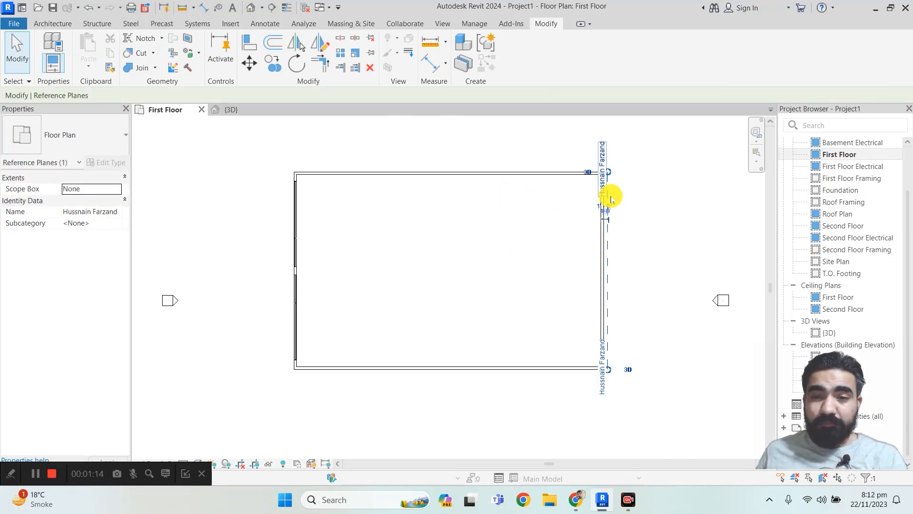
key(Delete)
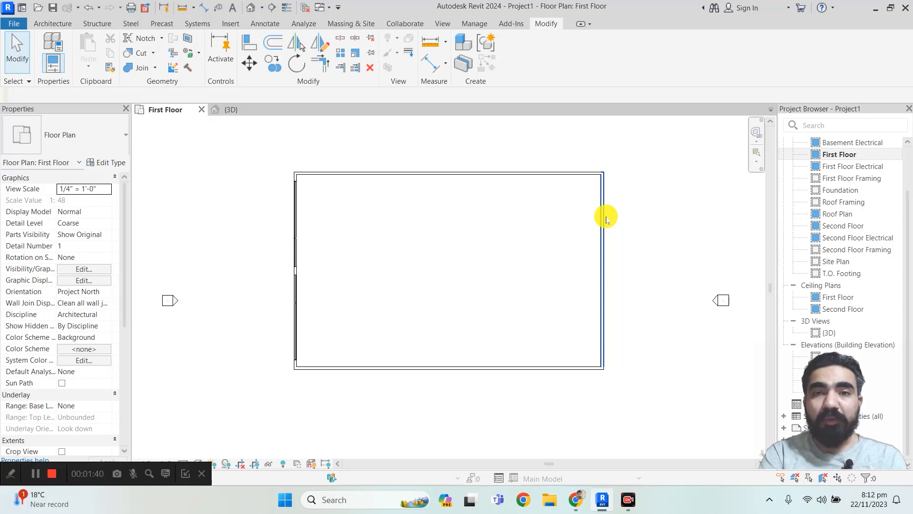
click(181, 474)
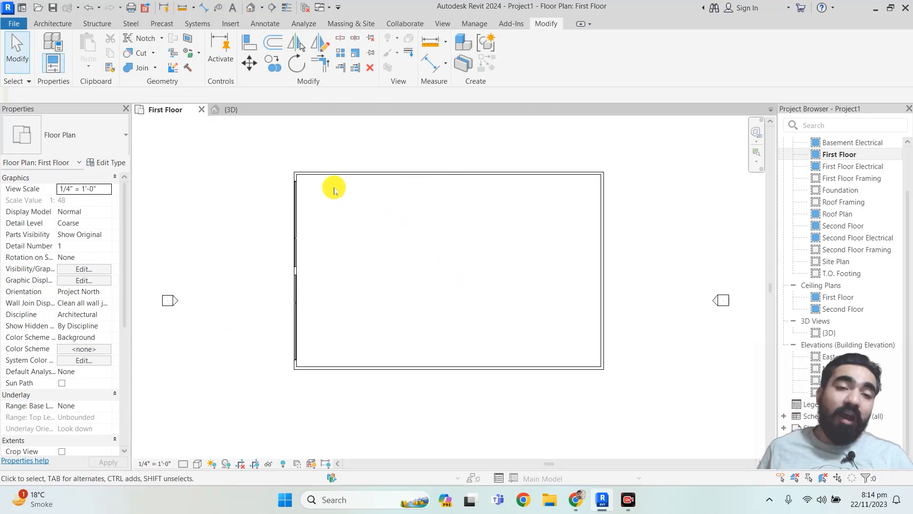
Delete the model text from the building's back wall in the 3D view.
click(225, 110)
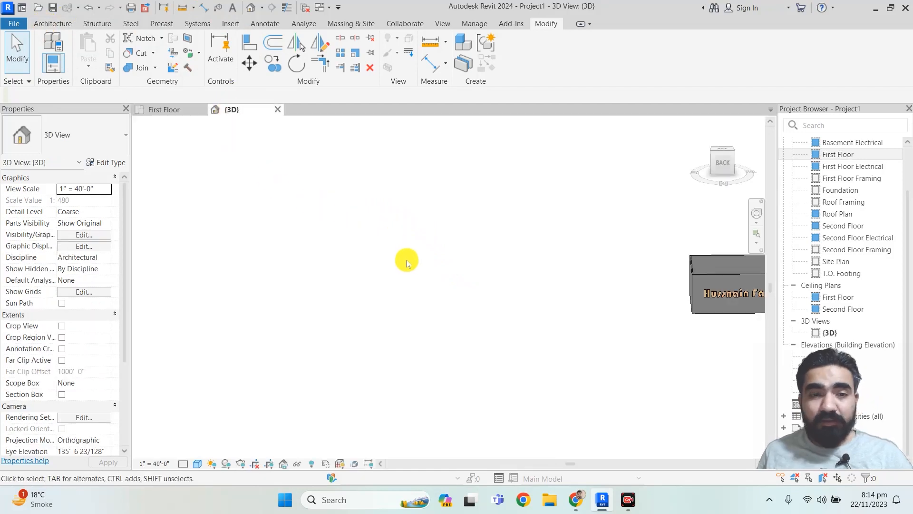
middle_drag(482, 264, 253, 266)
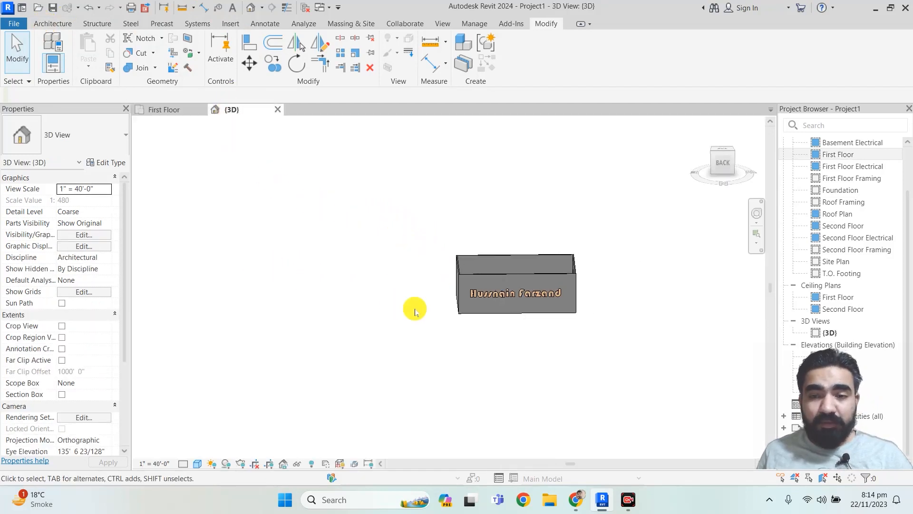
click(489, 291)
key(Delete)
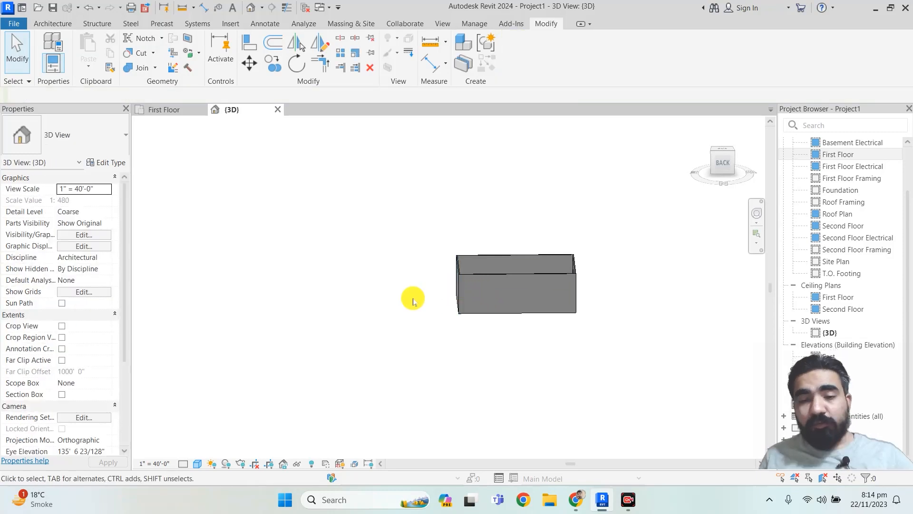
Inspect the individual walls and display the active work plane in the 3D view.
scroll(482, 291, up, 3)
mouse_move(383, 295)
shift+middle_down()
mouse_move(365, 296)
mouse_move(422, 290)
mouse_move(411, 247)
mouse_move(390, 279)
shift+middle_up()
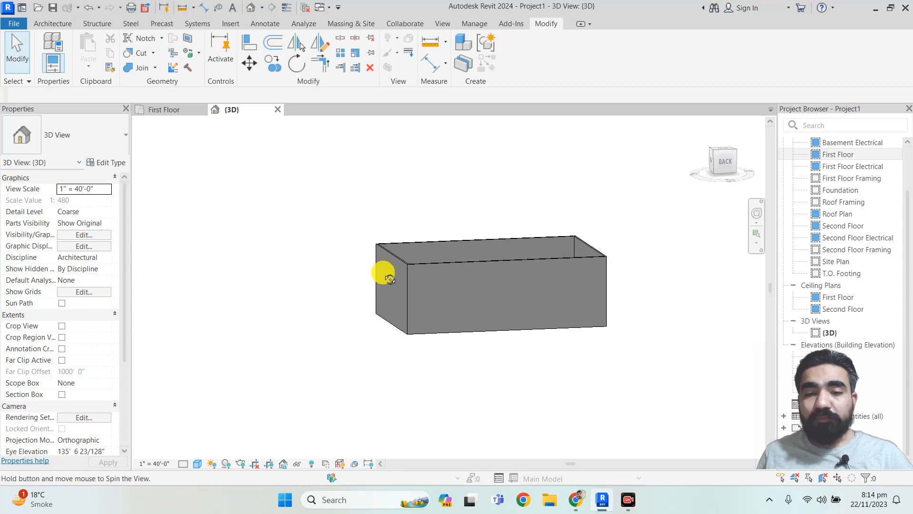
middle_drag(407, 247, 326, 244)
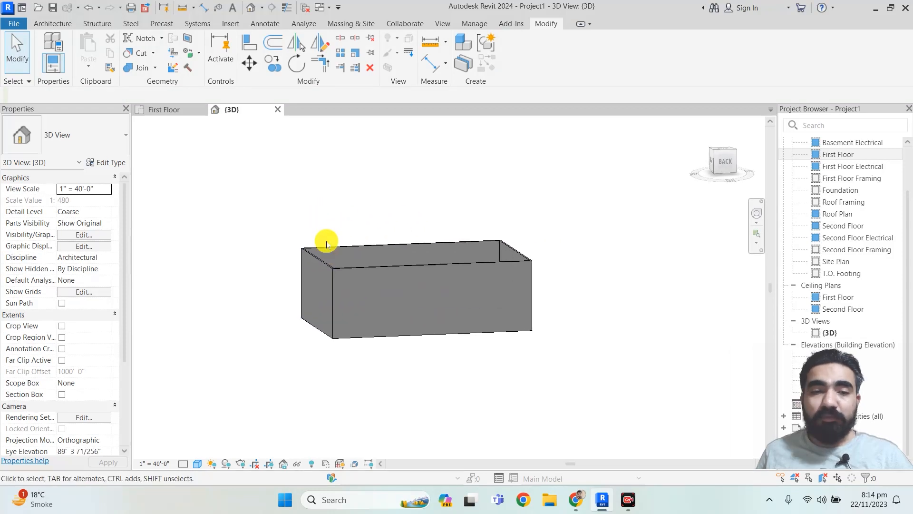
click(345, 272)
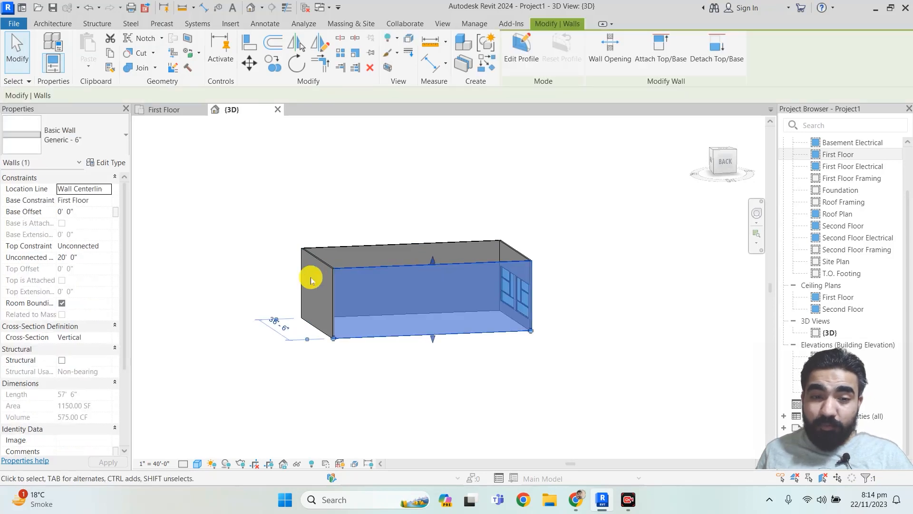
click(383, 249)
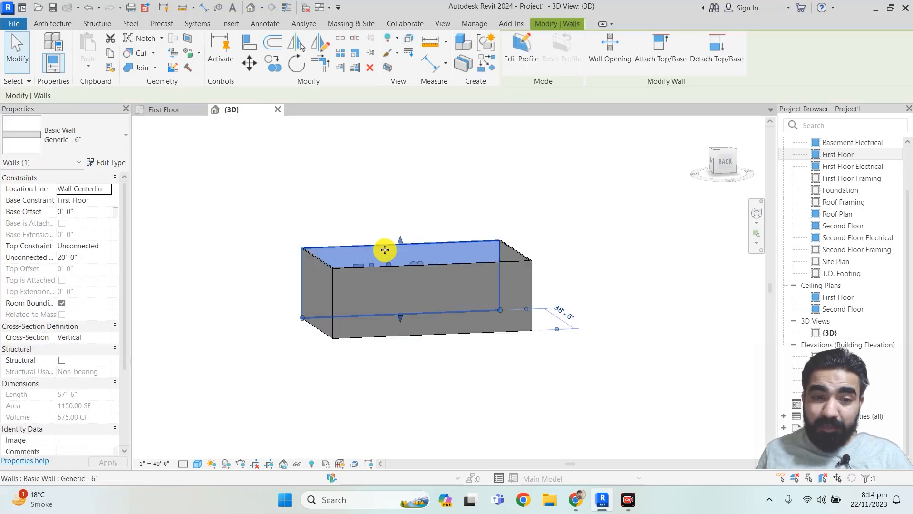
click(510, 253)
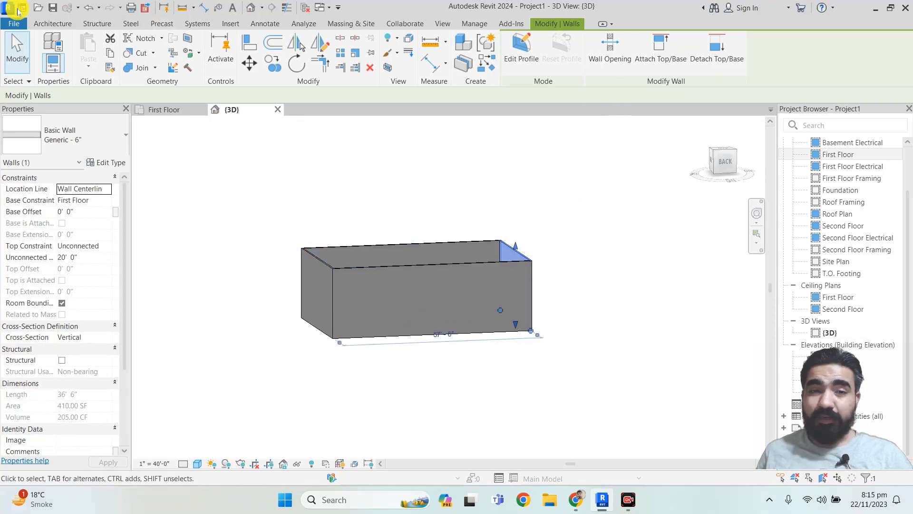
click(53, 24)
click(866, 38)
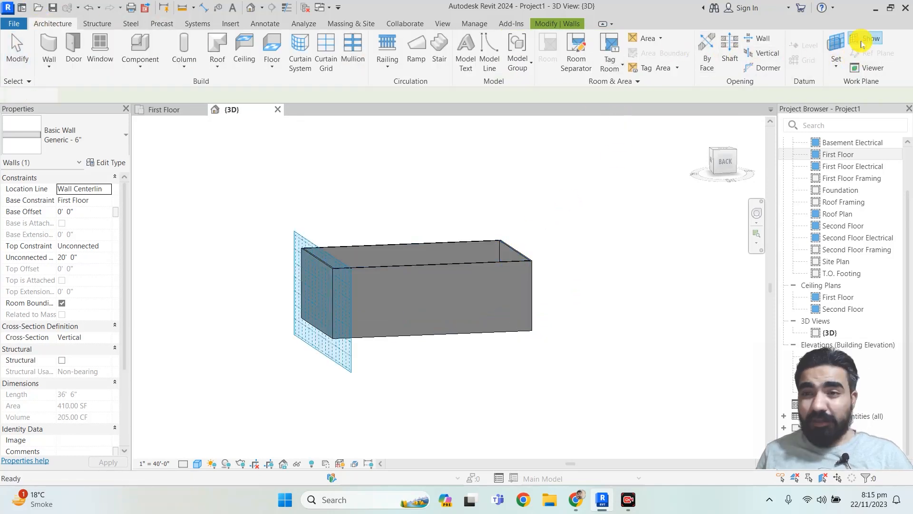
Delete the "Model Text" element from the building's front wall.
click(423, 215)
shift+middle_drag(279, 316, 438, 288)
click(441, 285)
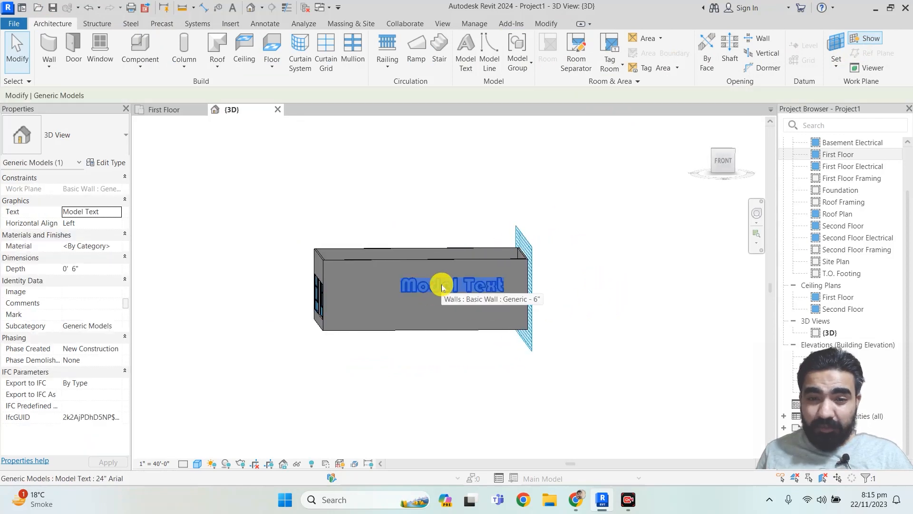
key(Delete)
Set the 3D view's work plane by name to Level : First Floor.
scroll(542, 281, up, 5)
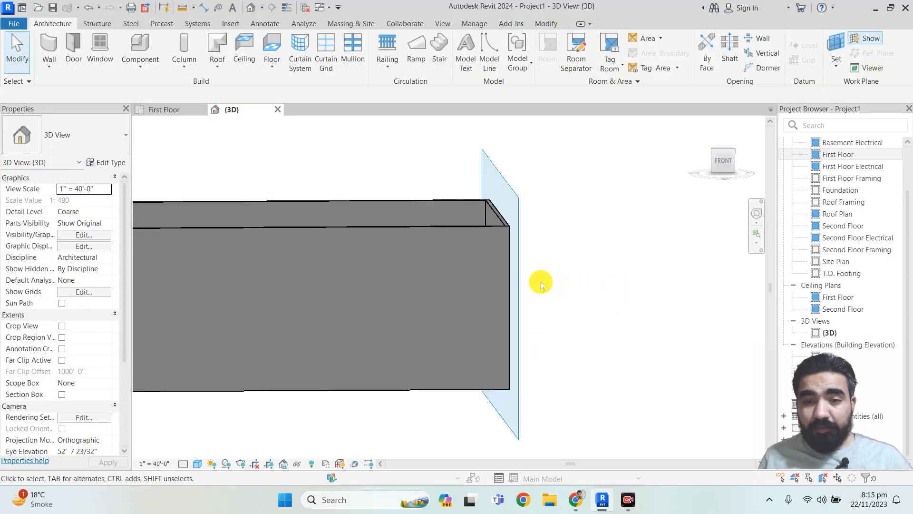
mouse_move(547, 288)
shift+middle_down()
mouse_move(524, 286)
mouse_move(553, 280)
shift+middle_up()
click(164, 110)
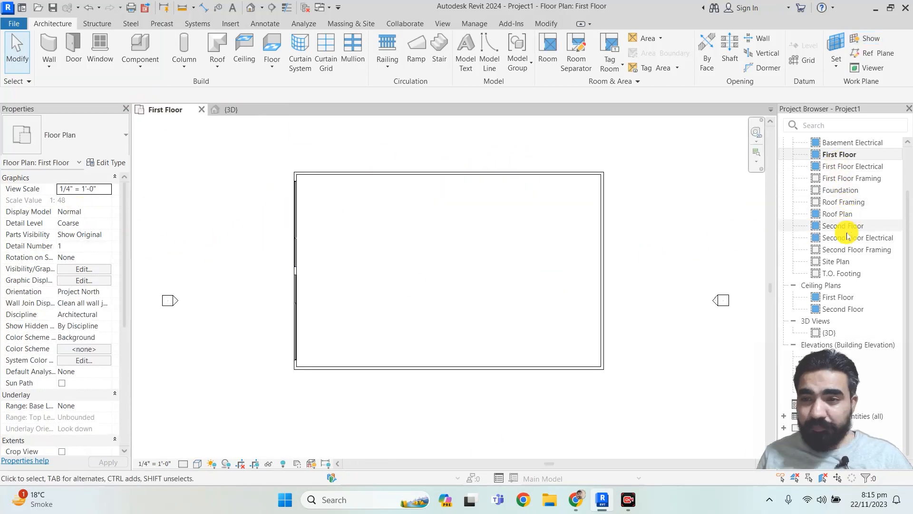
click(247, 109)
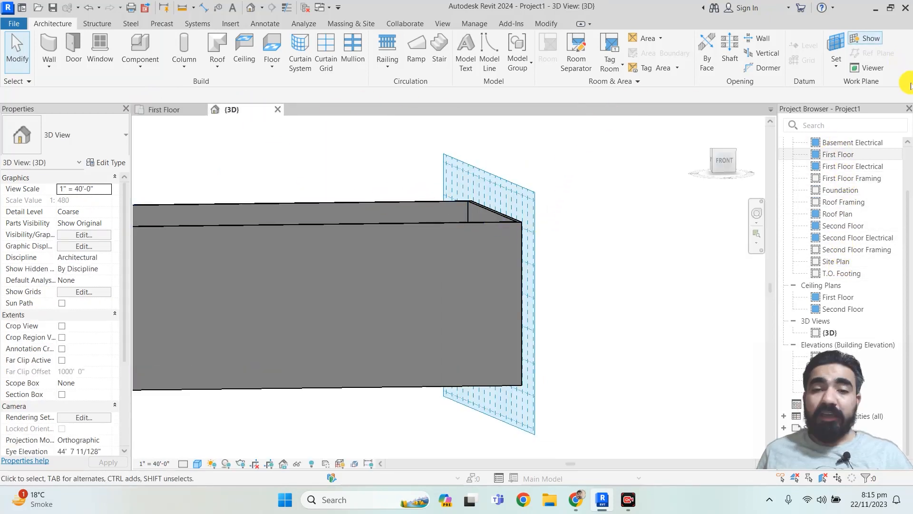
click(834, 68)
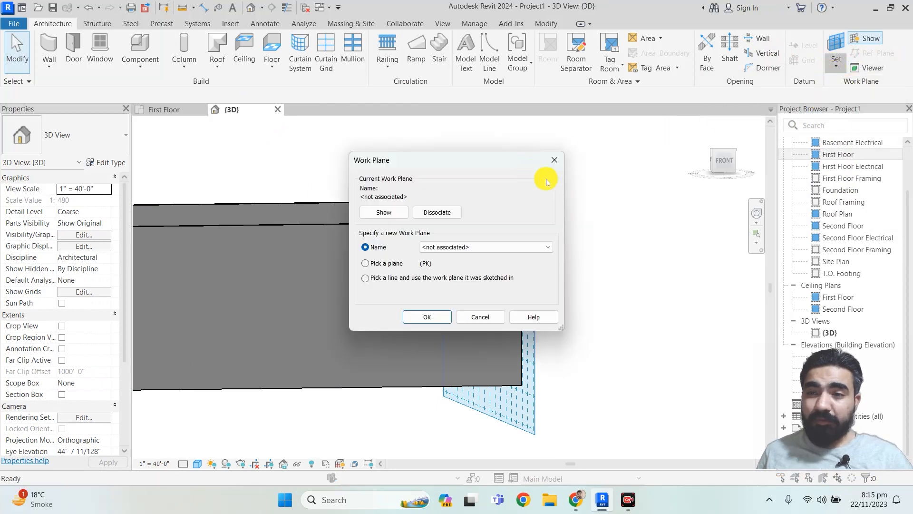
click(526, 247)
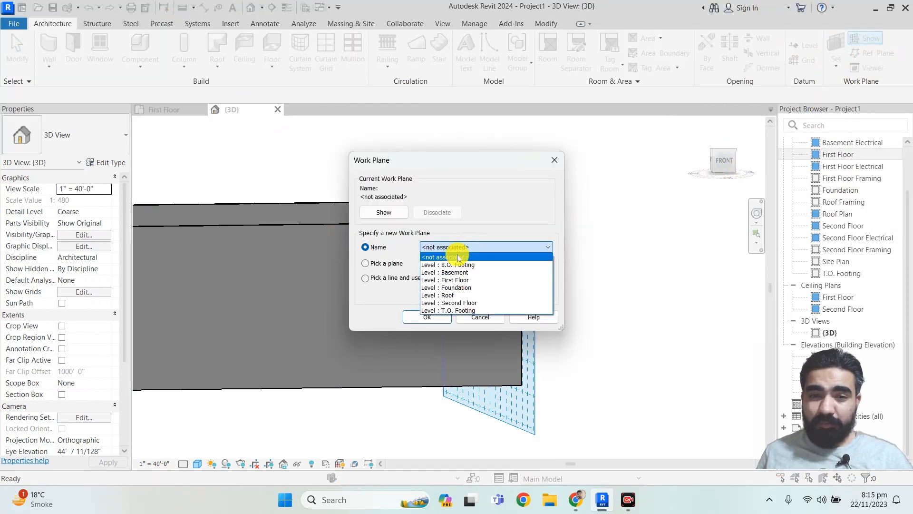
click(445, 281)
click(421, 315)
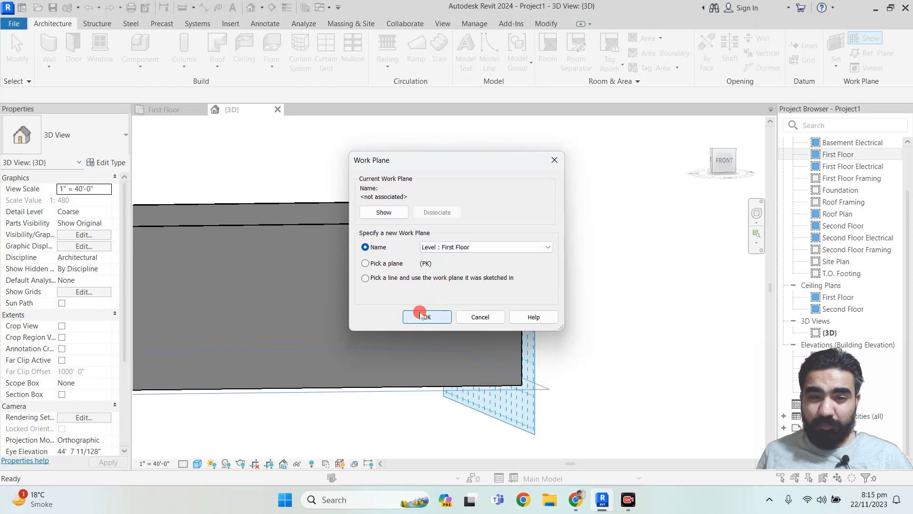
Hide the work plane grid in the 3D view.
scroll(607, 274, down, 2)
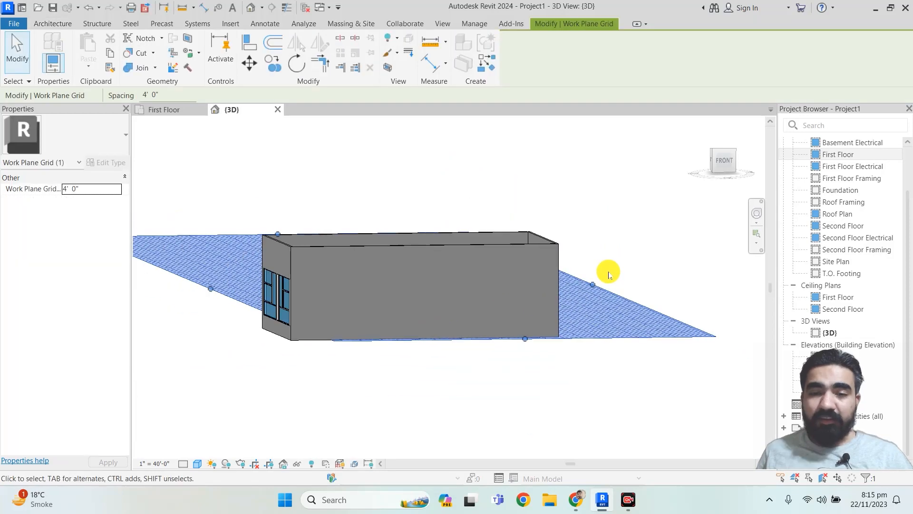
click(43, 23)
click(855, 38)
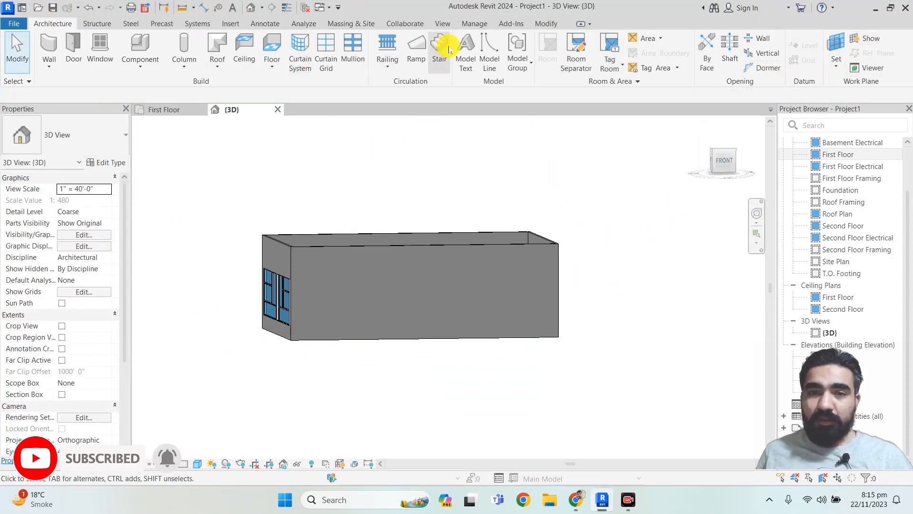
Create model text with the person's full name and place it flat on the first-floor plane in front of the front wall.
click(463, 61)
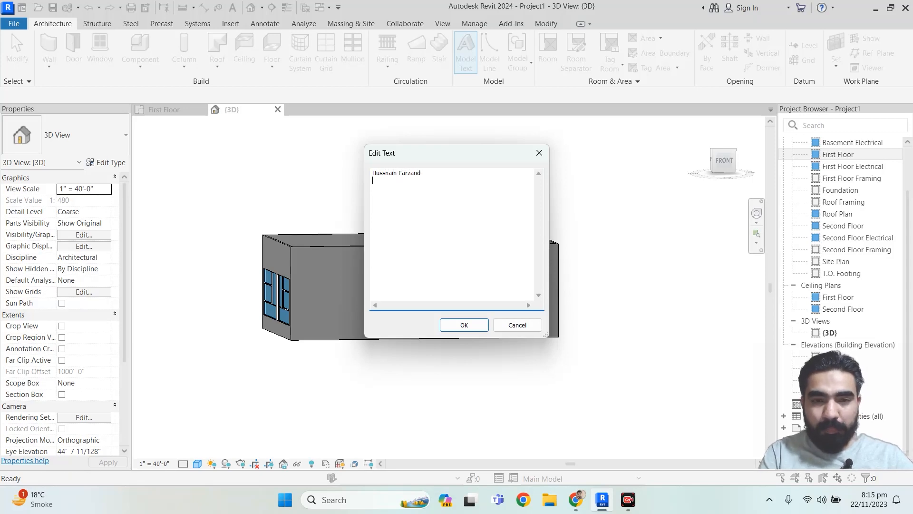
click(445, 324)
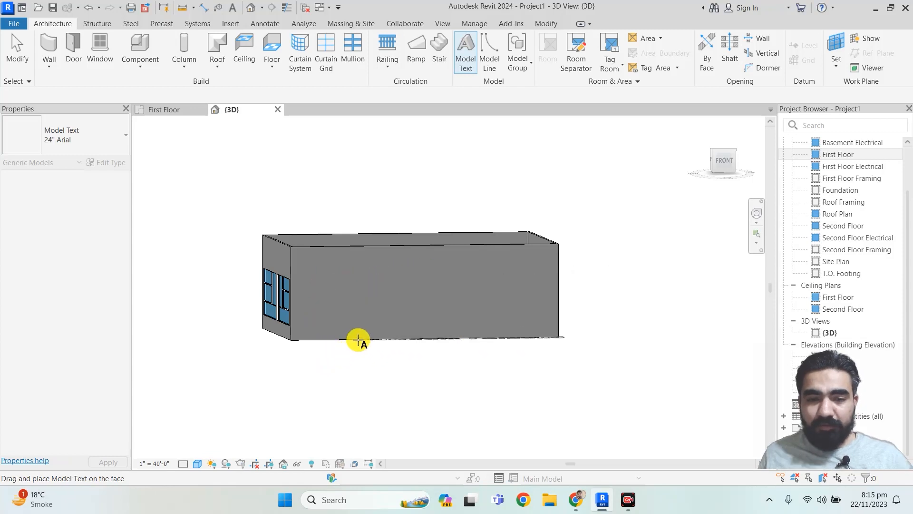
click(360, 346)
shift+middle_drag(369, 373, 604, 343)
scroll(589, 343, up, 5)
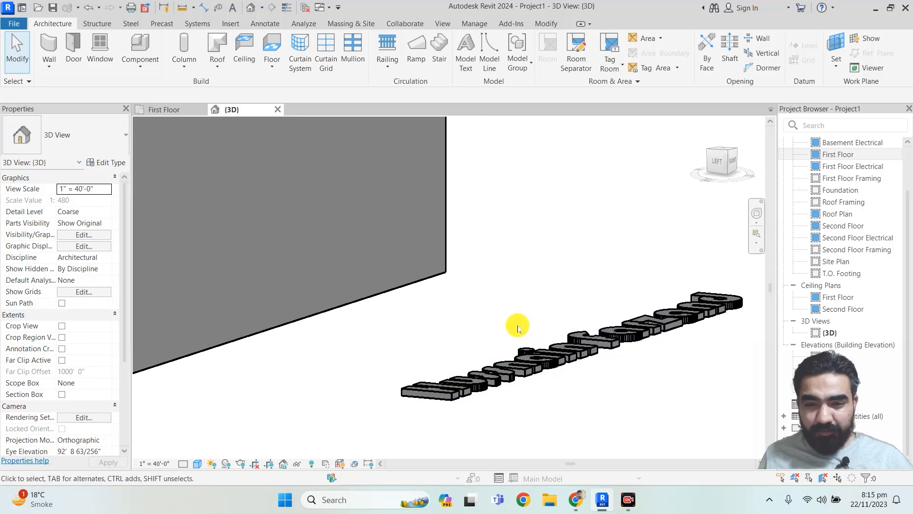
shift+middle_drag(518, 327, 400, 210)
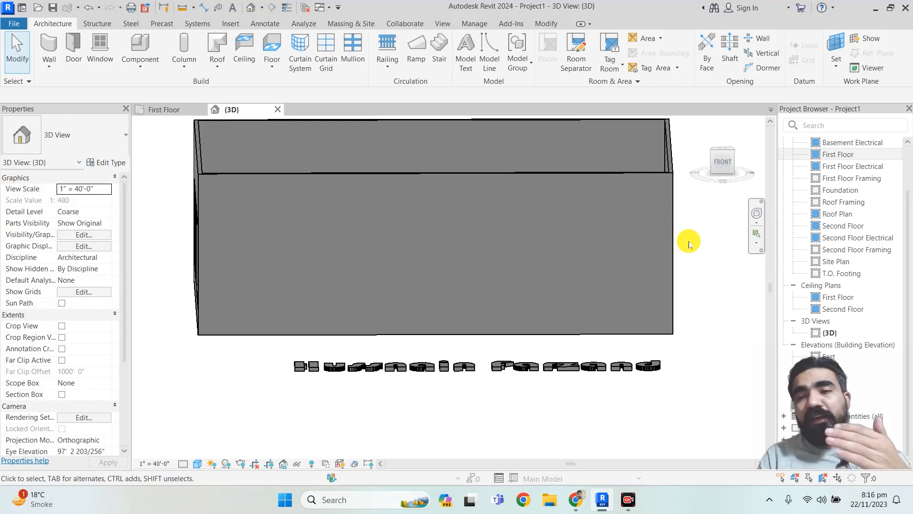
Set the work plane to the front wall's face with the Pick a plane option and display it.
click(836, 60)
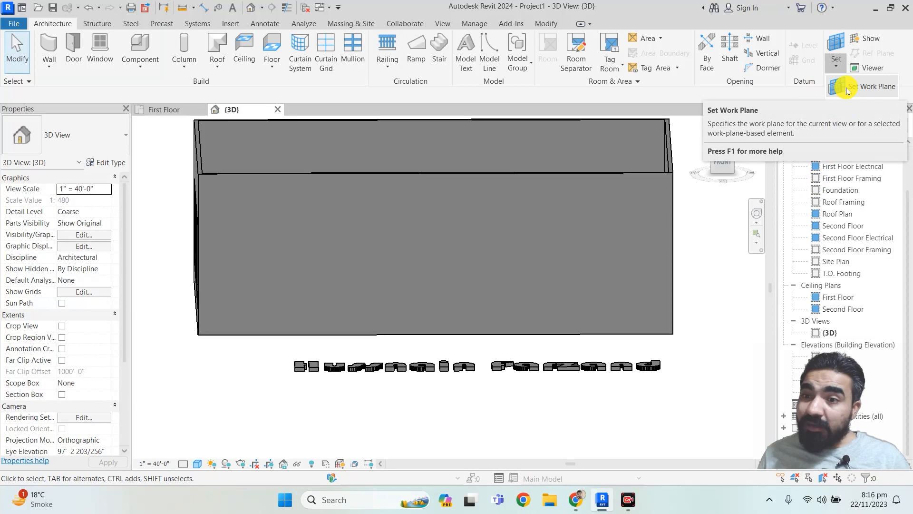
click(846, 88)
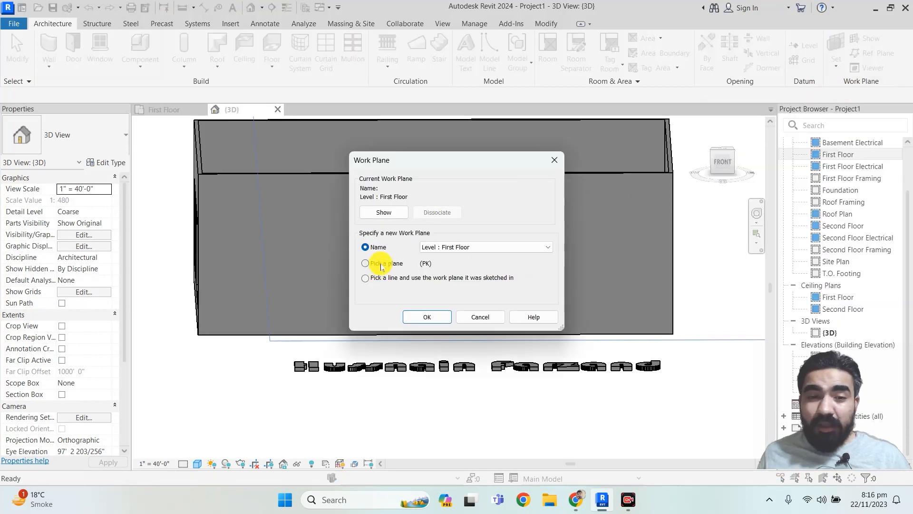
click(466, 247)
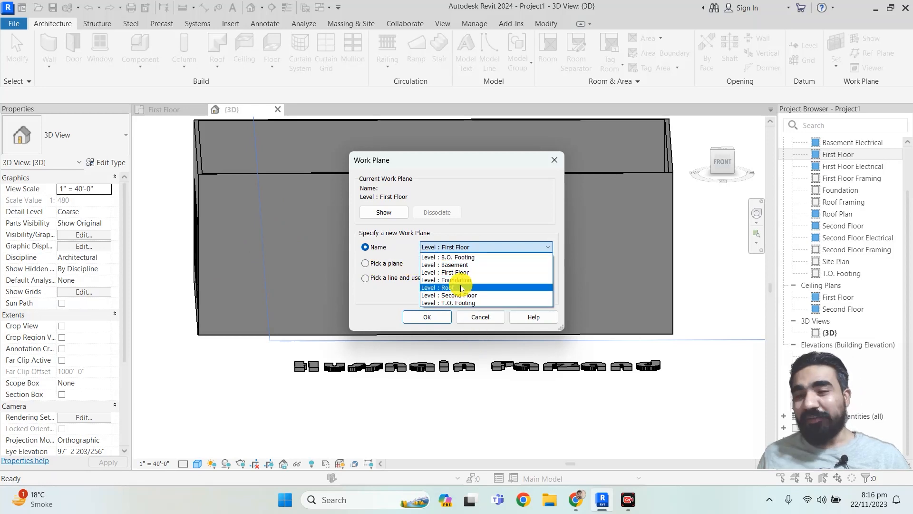
click(373, 267)
click(365, 263)
click(414, 315)
shift+middle_drag(393, 318, 475, 315)
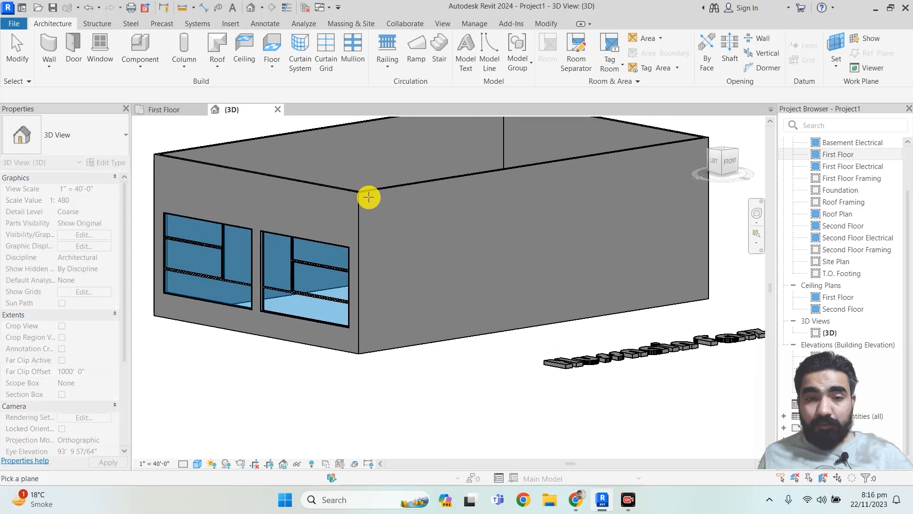
click(363, 194)
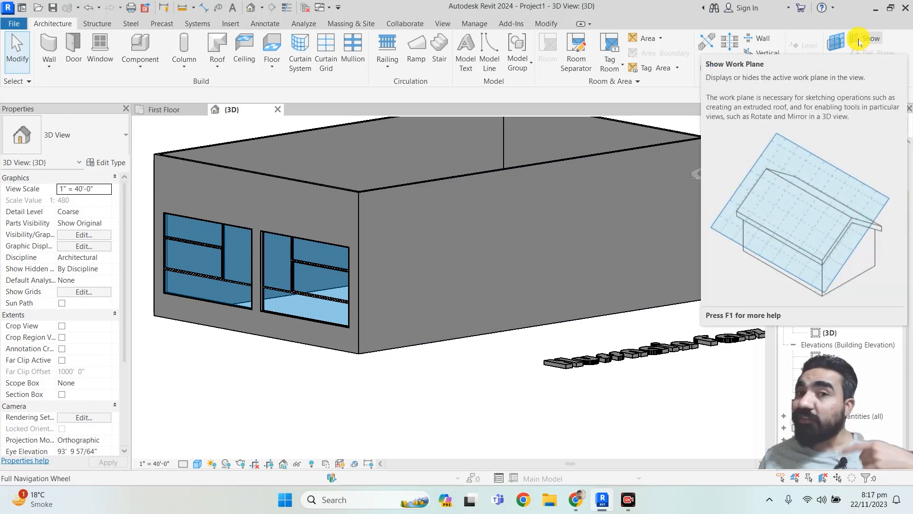
click(860, 42)
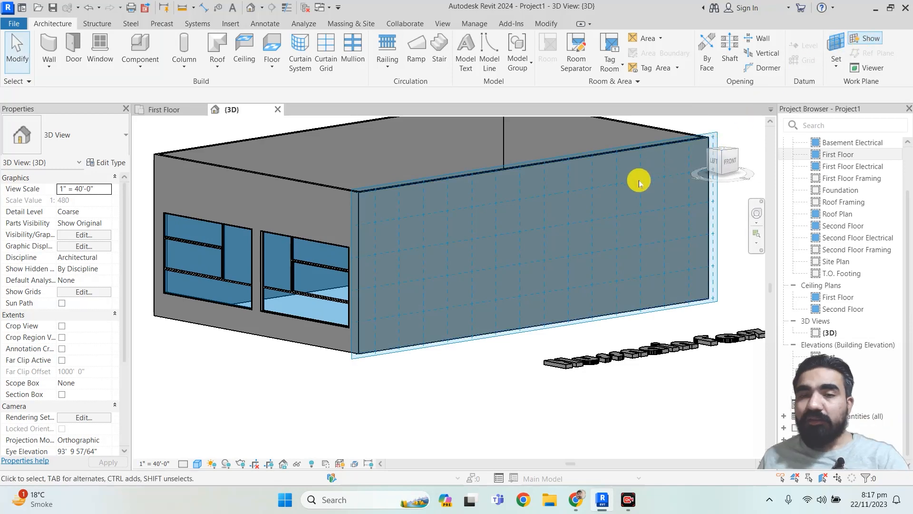
click(623, 356)
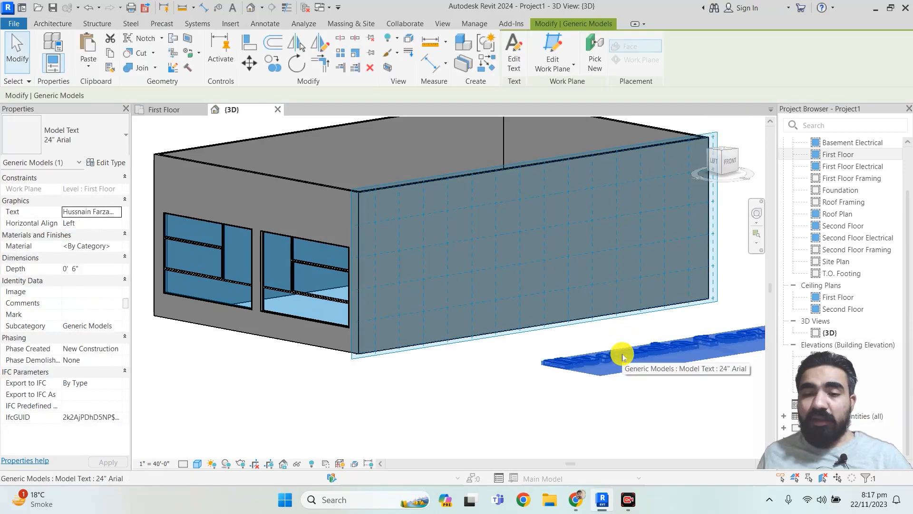
click(594, 62)
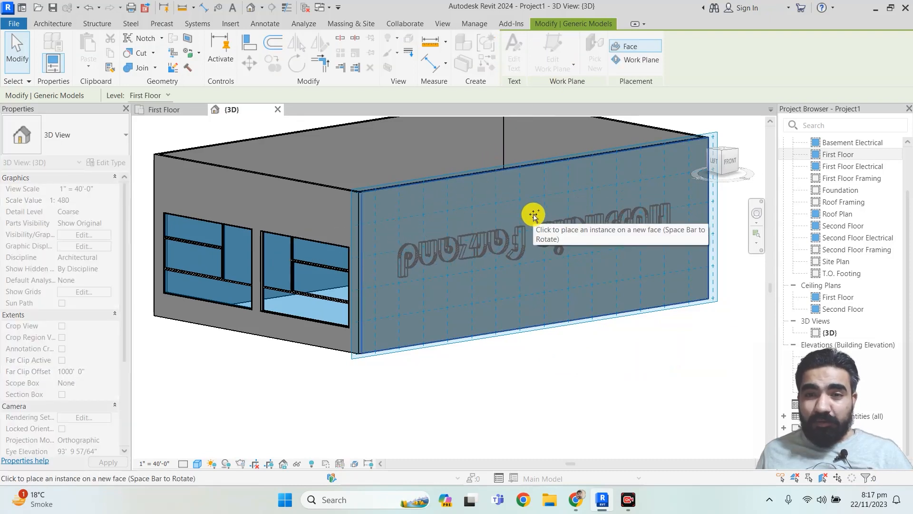
key(Escape)
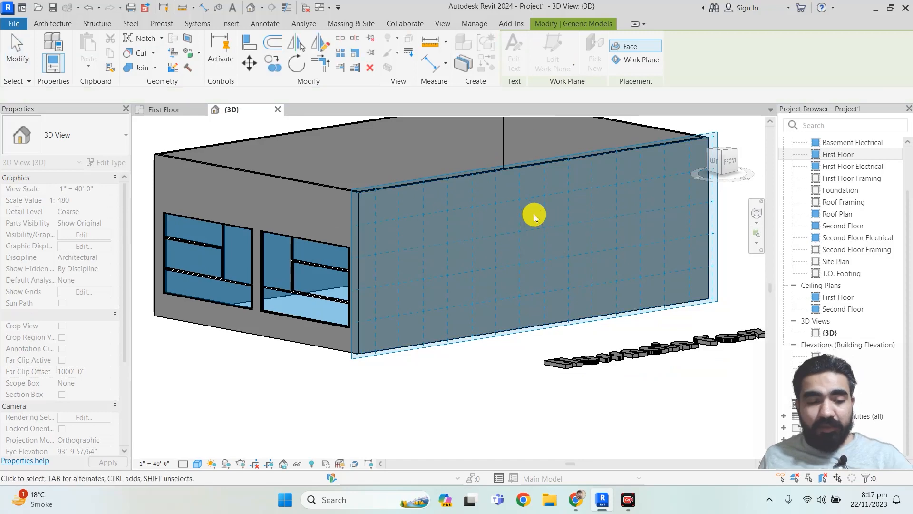
Delete the model text lying flat on the first-floor plane in front of the front wall.
click(616, 351)
key(Delete)
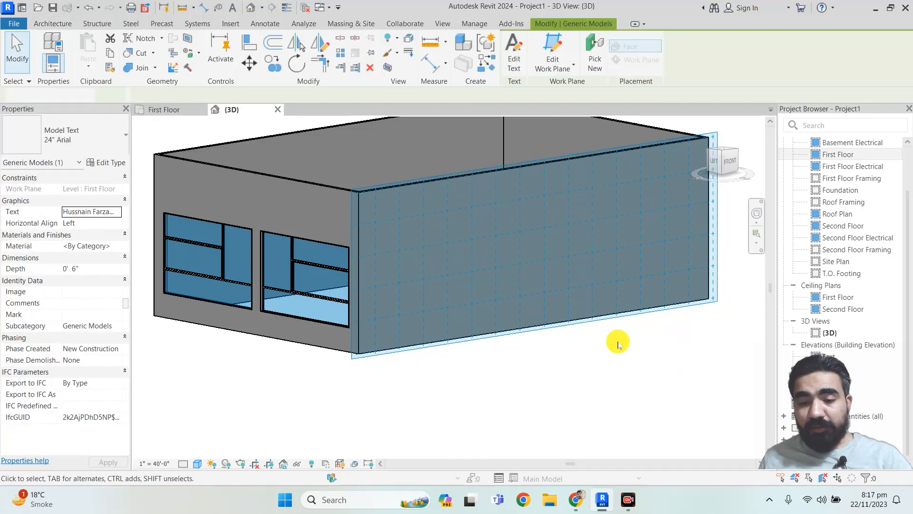
Place model text with the person's full name on the front wall's face and hide the work plane grid.
scroll(580, 251, down, 2)
shift+middle_drag(581, 255, 514, 280)
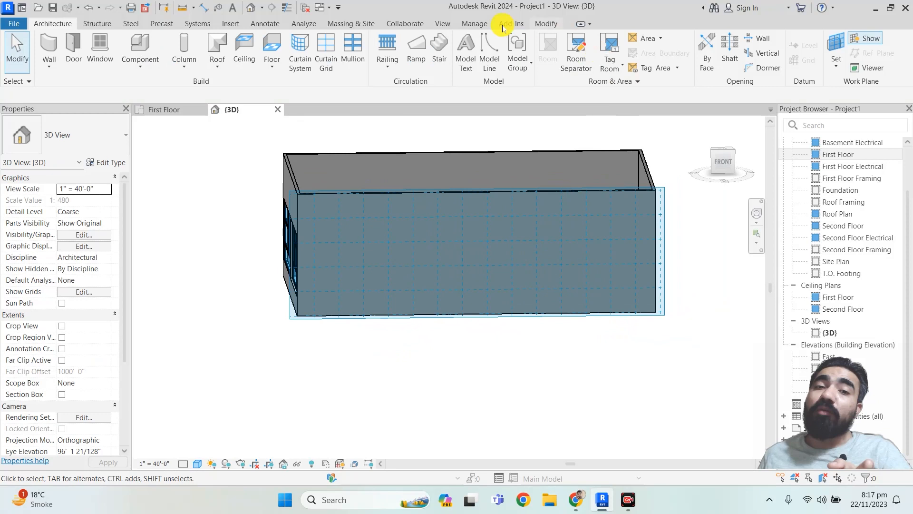
click(466, 53)
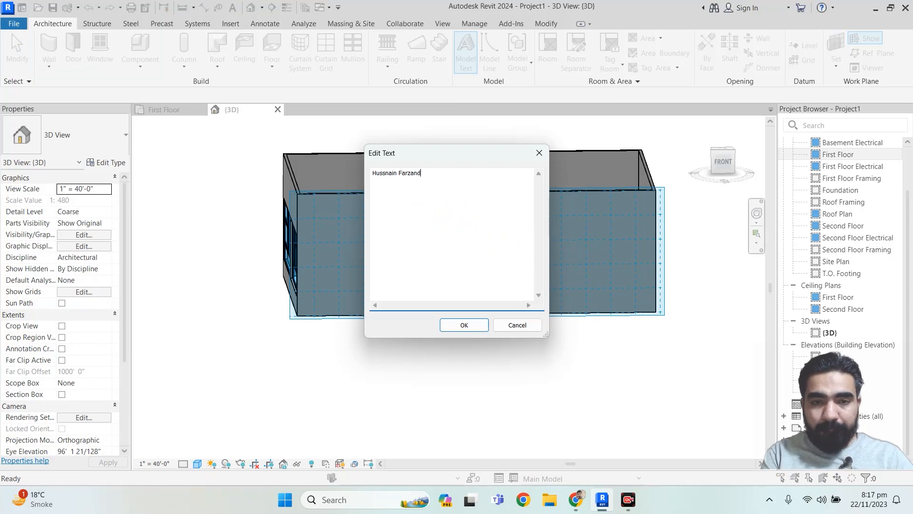
click(464, 325)
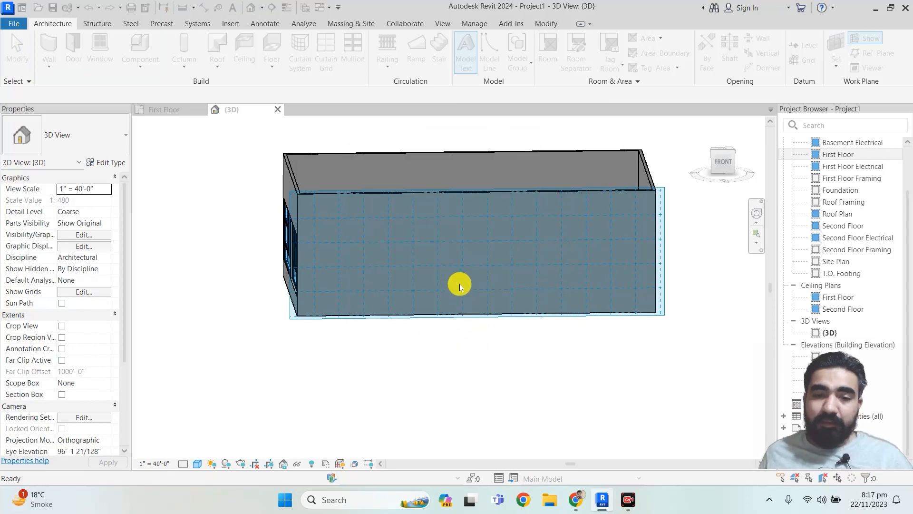
click(338, 258)
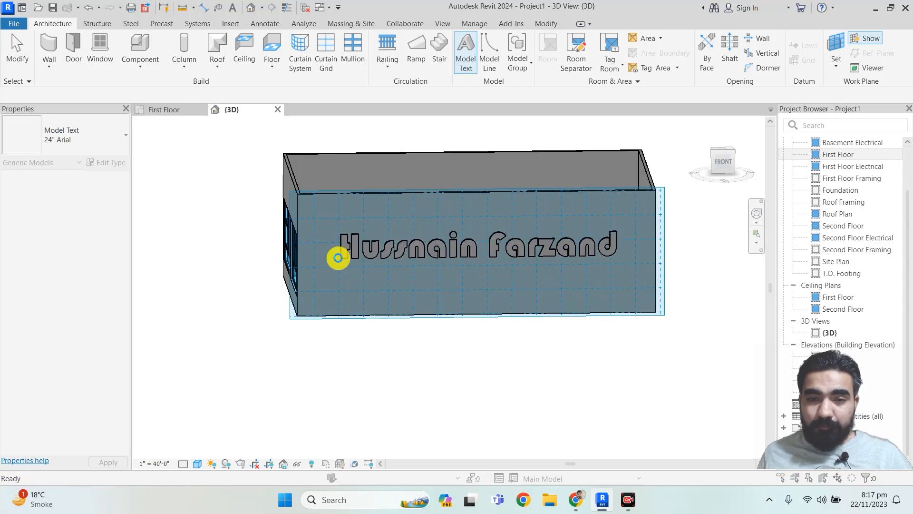
click(552, 148)
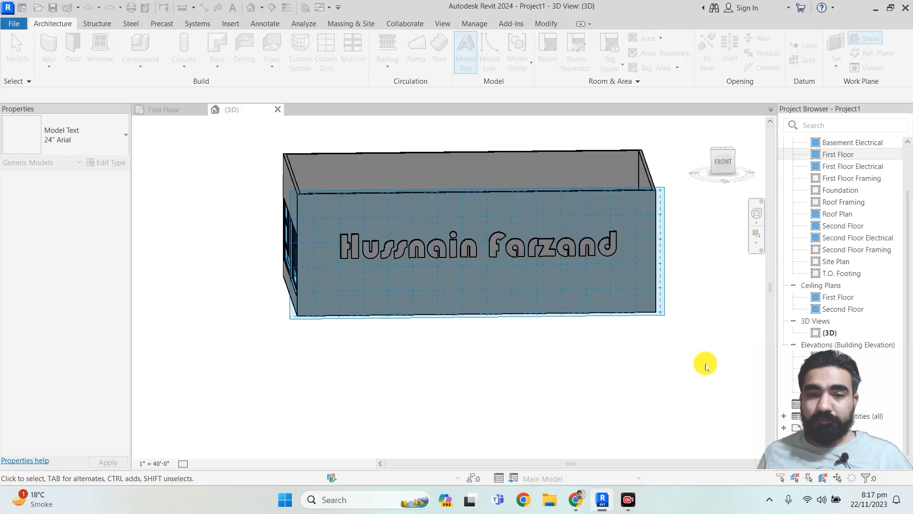
key(Escape)
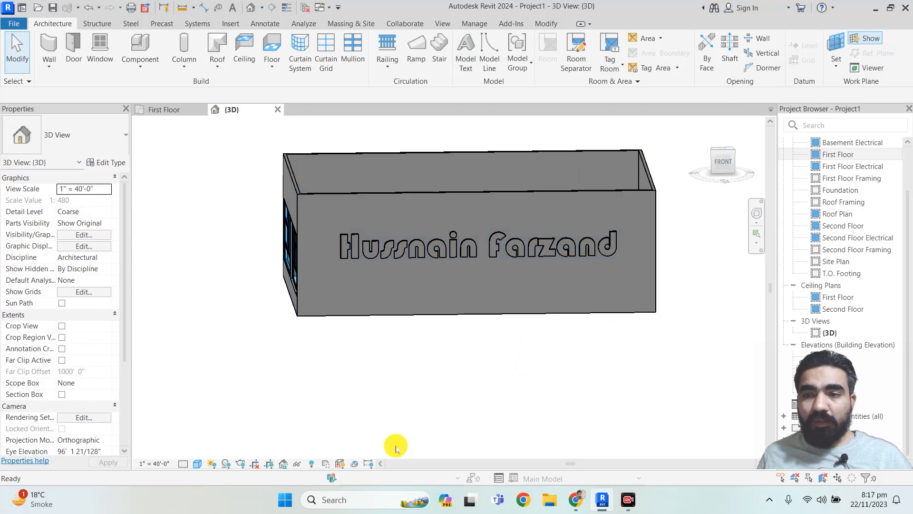
Rehost the wall text with Pick New and Face placement, first on the back wall's inner face and finally on its outer face.
mouse_move(482, 358)
shift+middle_down()
mouse_move(548, 330)
mouse_move(481, 352)
shift+middle_up()
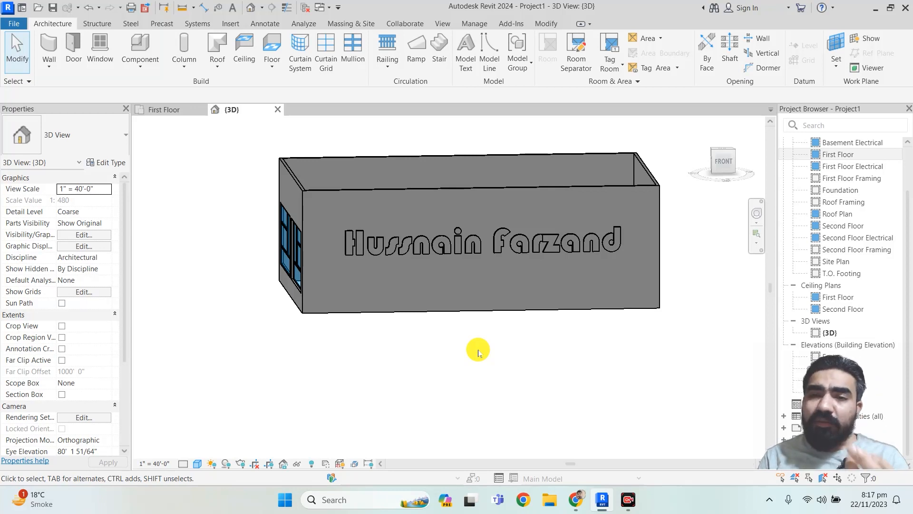
click(430, 259)
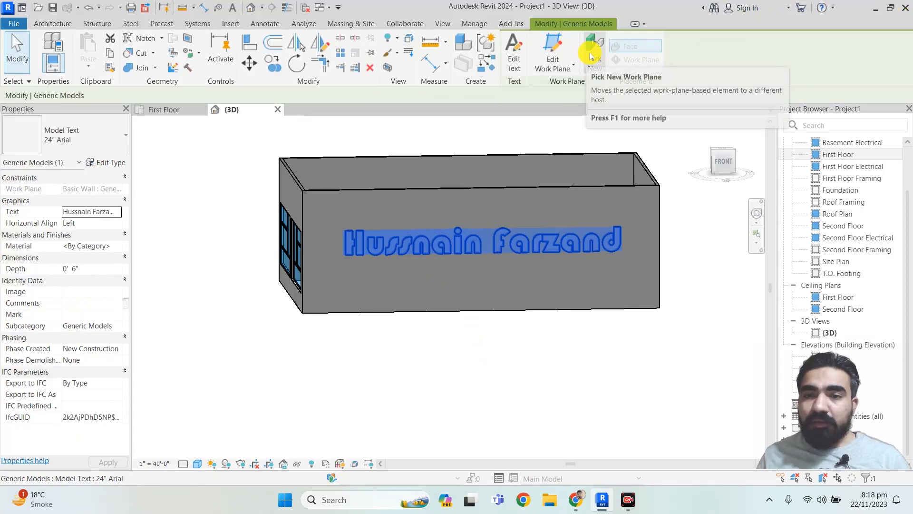
click(592, 56)
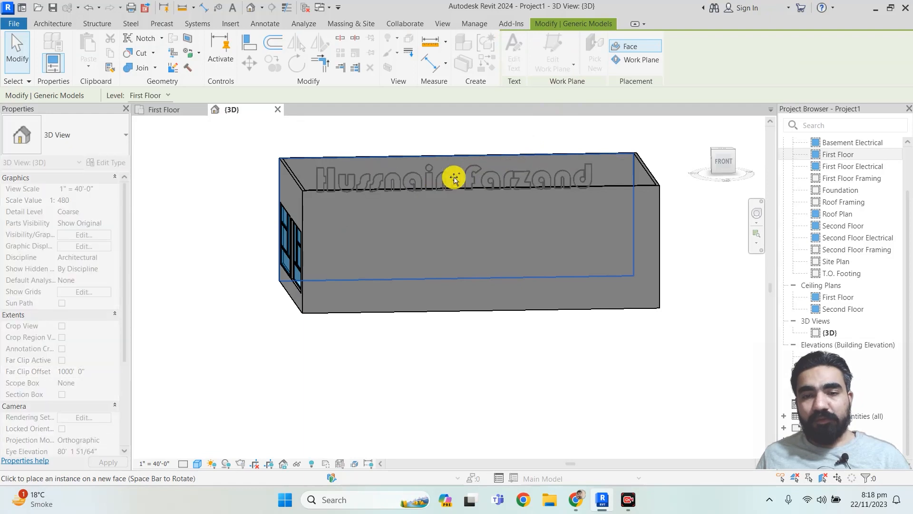
shift+middle_drag(458, 179, 480, 225)
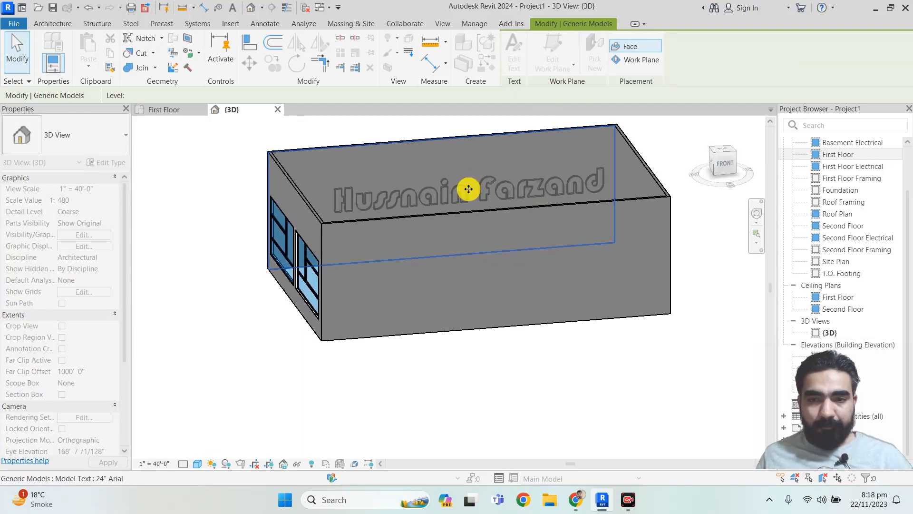
click(469, 189)
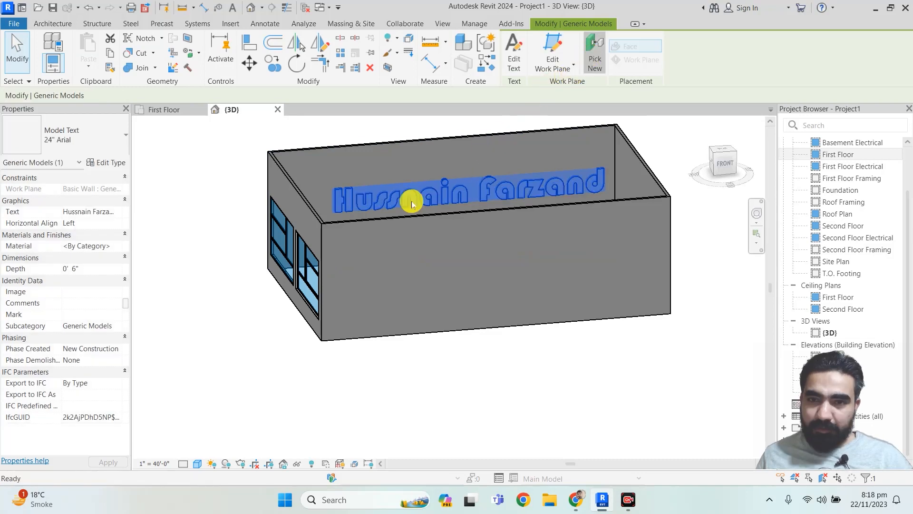
shift+middle_drag(400, 249, 695, 245)
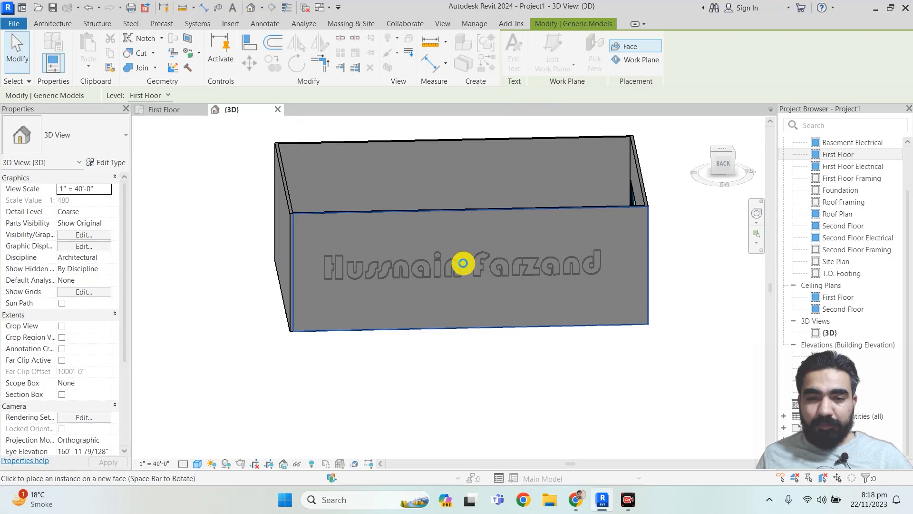
click(469, 261)
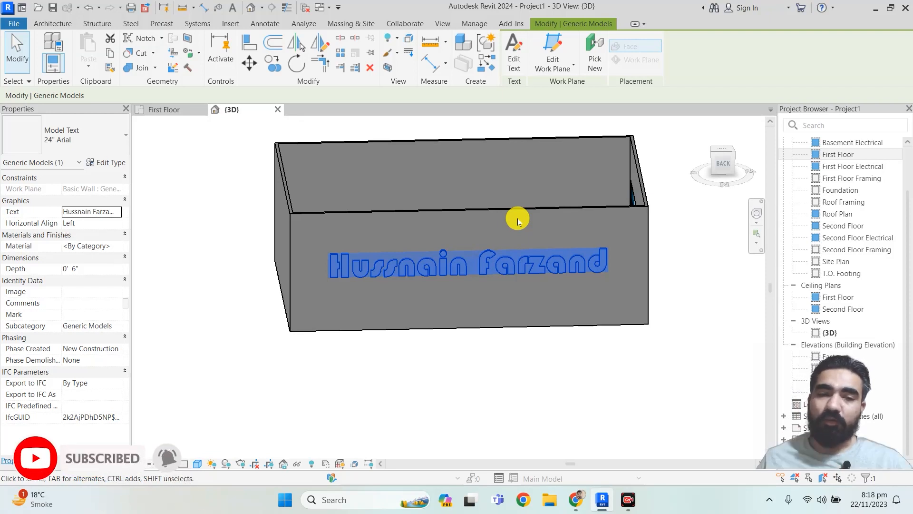
Draw a vertical reference plane in the First Floor plan just outside the east wall, spanning from its north corner to its south corner.
click(160, 110)
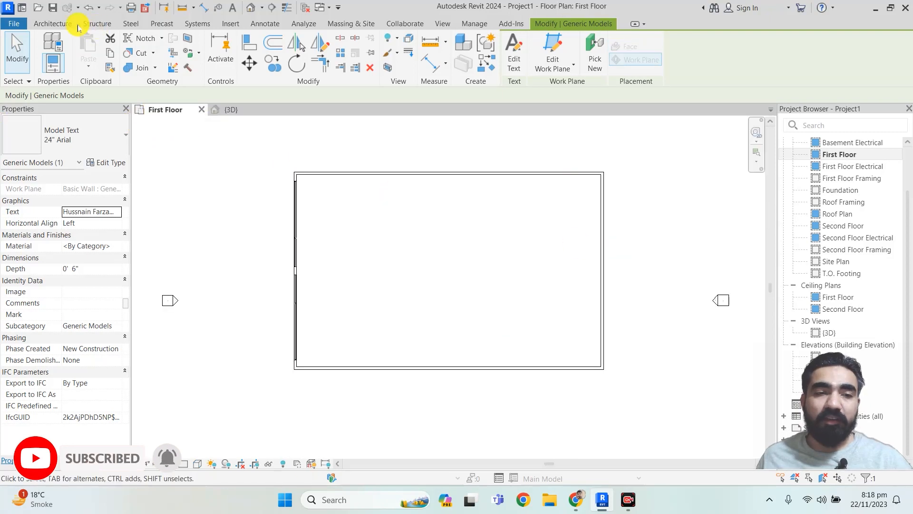
click(40, 25)
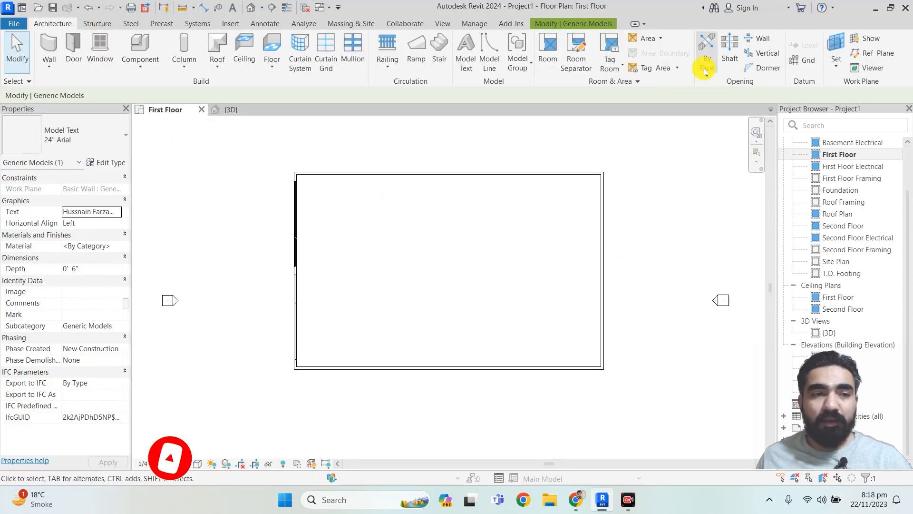
click(892, 56)
scroll(617, 204, up, 6)
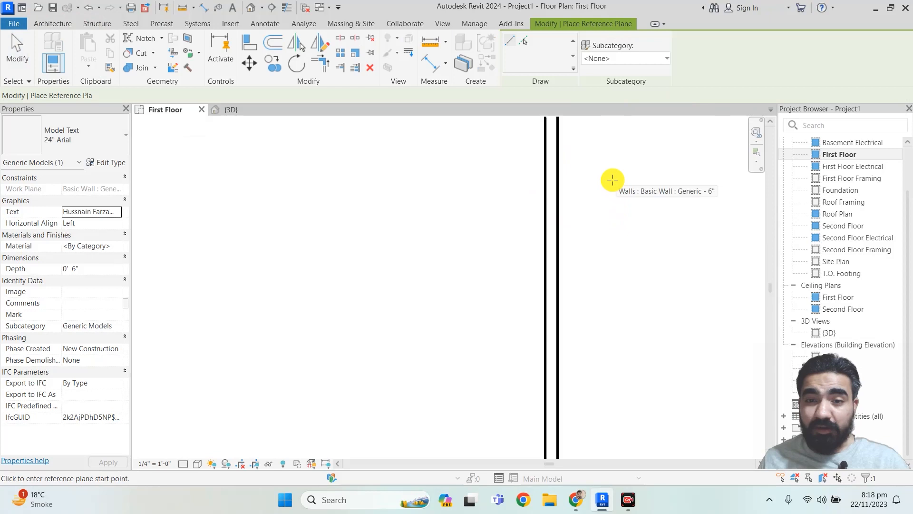
scroll(538, 234, up, 2)
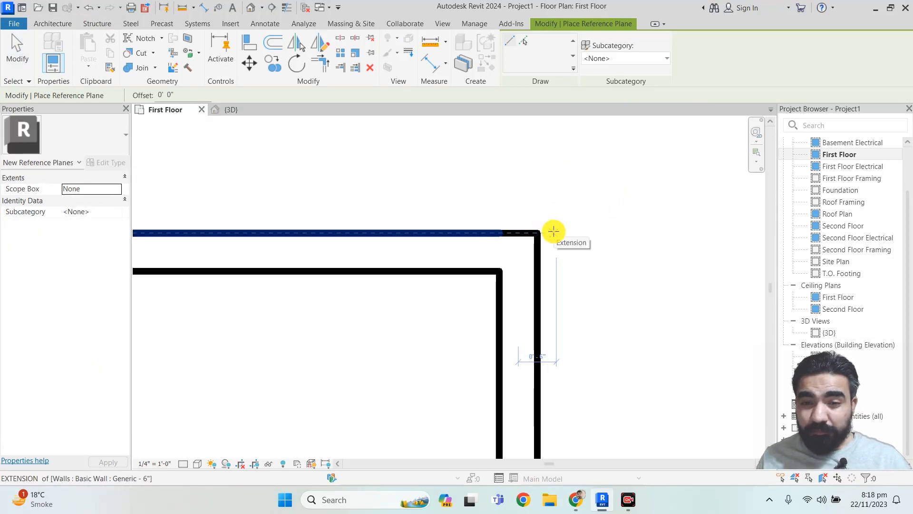
click(553, 231)
middle_drag(563, 359, 569, 153)
scroll(566, 167, down, 2)
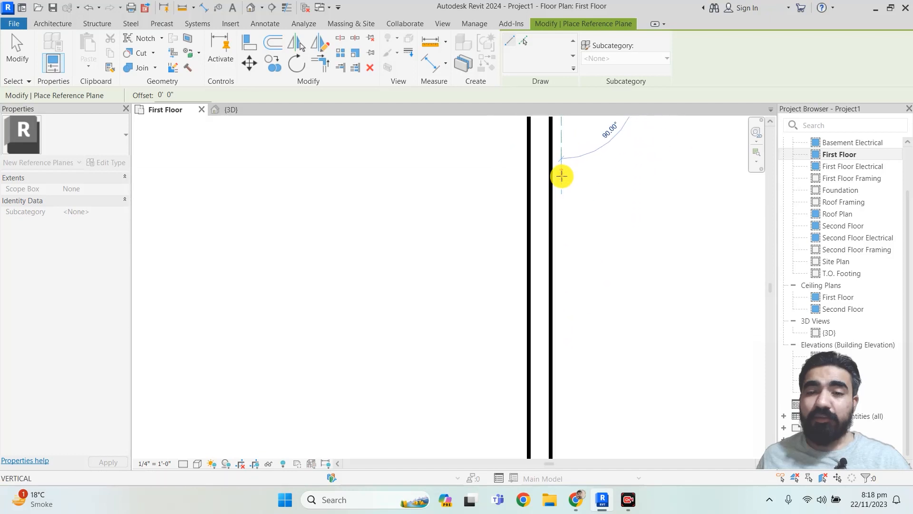
scroll(540, 300, down, 1)
middle_drag(584, 333, 572, 106)
scroll(539, 252, down, 2)
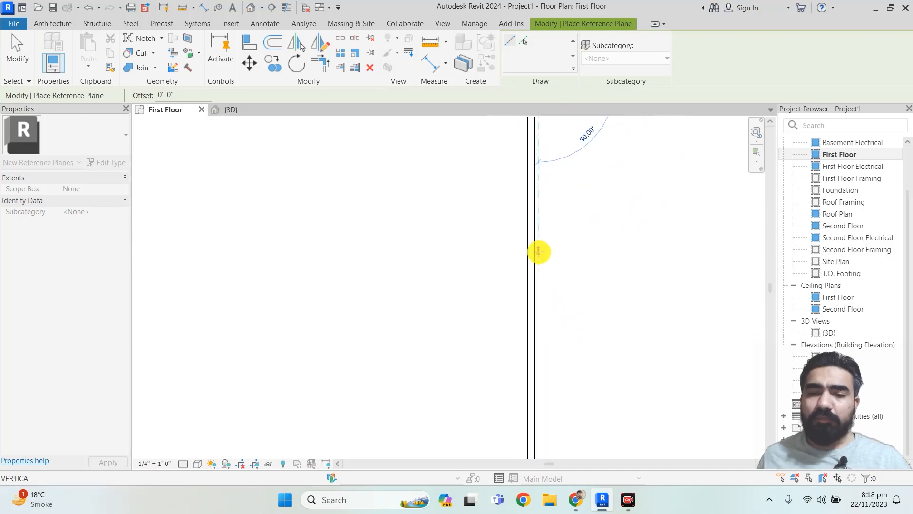
middle_drag(553, 343, 534, 153)
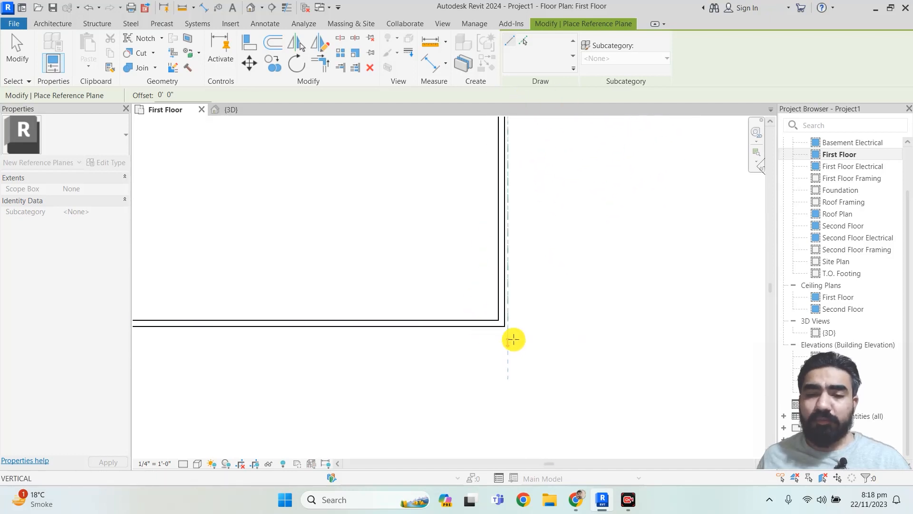
scroll(514, 339, up, 3)
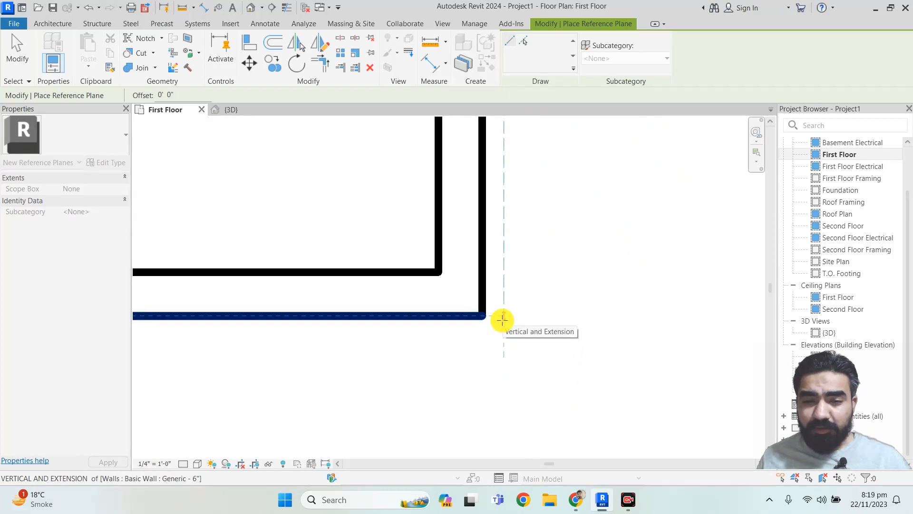
click(502, 320)
scroll(514, 279, down, 3)
scroll(517, 270, down, 4)
middle_drag(530, 133, 532, 327)
scroll(526, 249, up, 2)
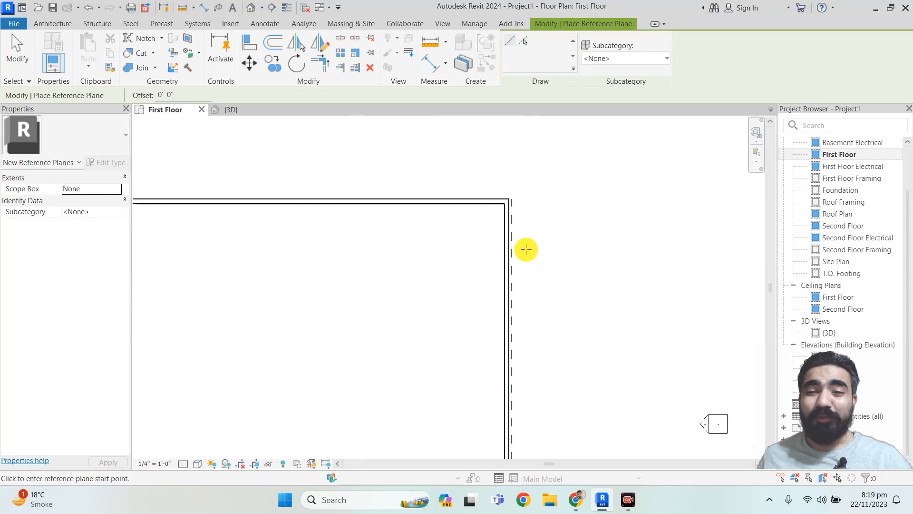
scroll(512, 190, up, 4)
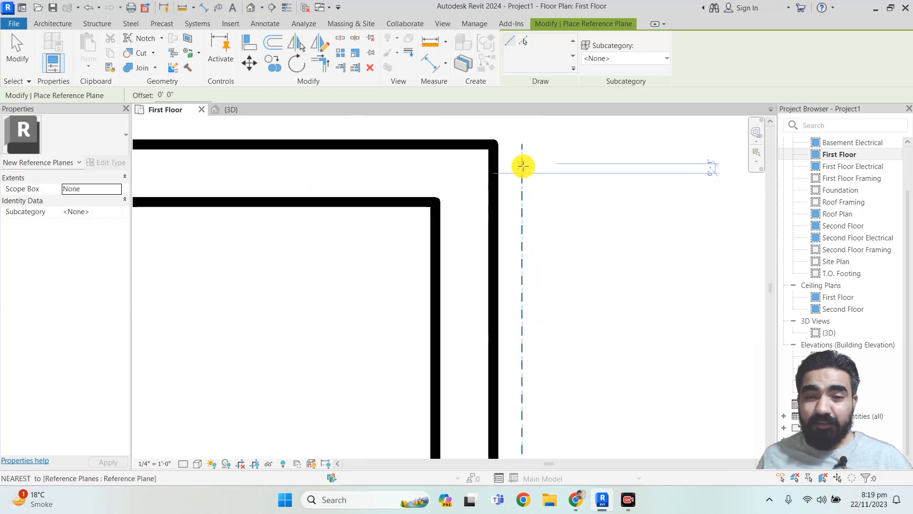
key(Escape)
key(Escape)
Try to change the east wall's position relative to the reference plane through its temporary dimension, and undo the move.
click(522, 157)
scroll(508, 143, up, 1)
scroll(523, 147, up, 3)
scroll(535, 143, down, 2)
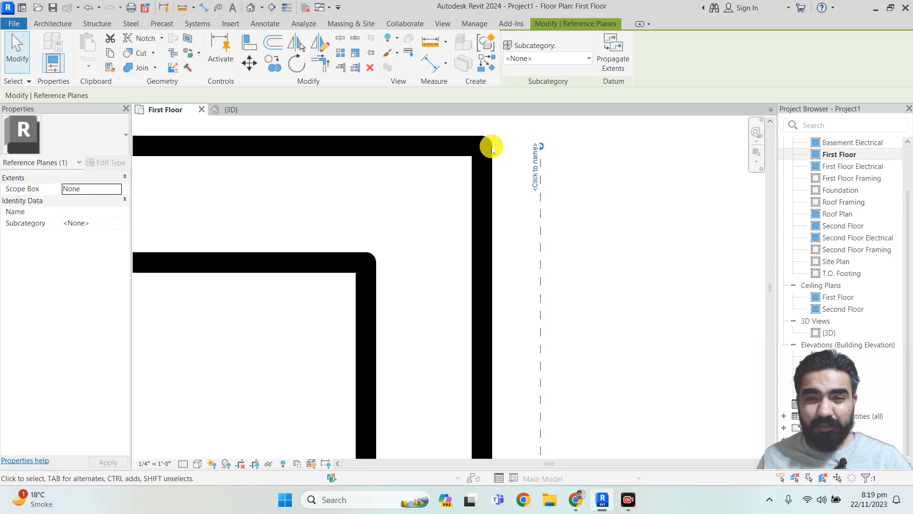
click(490, 149)
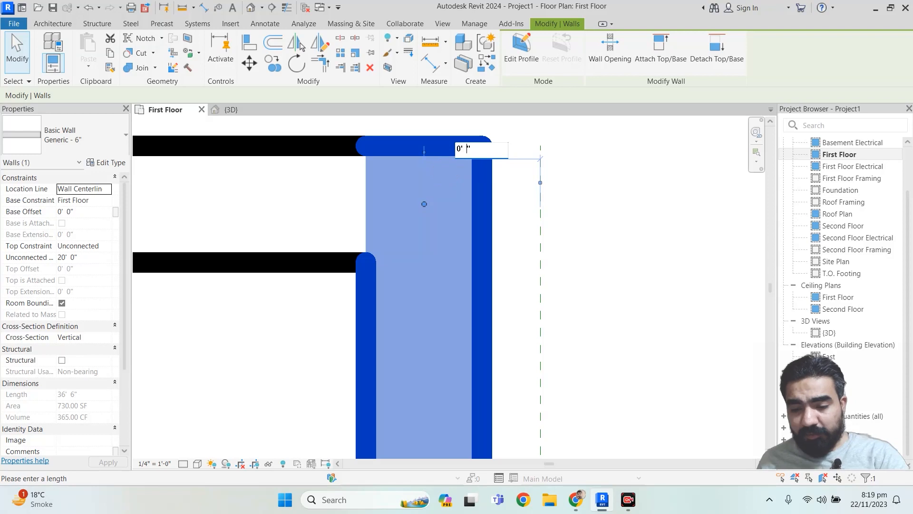
key(Return)
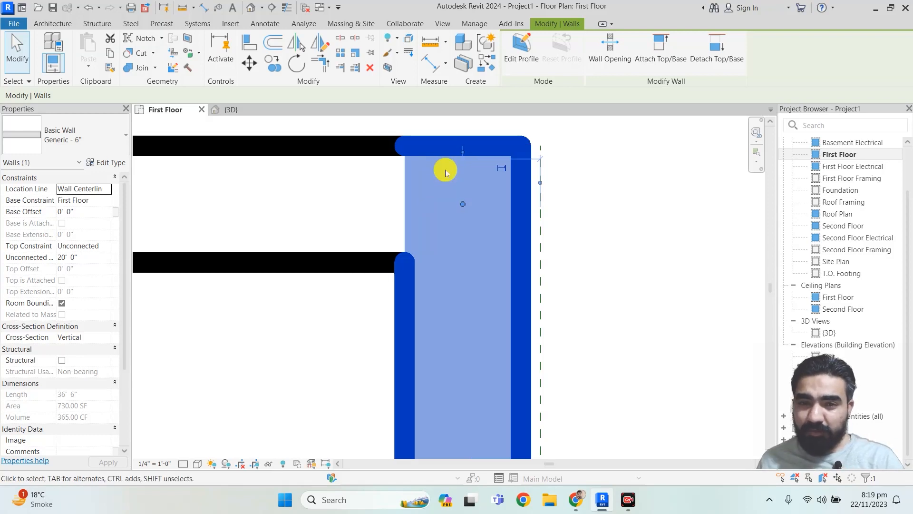
key(ctrl+z)
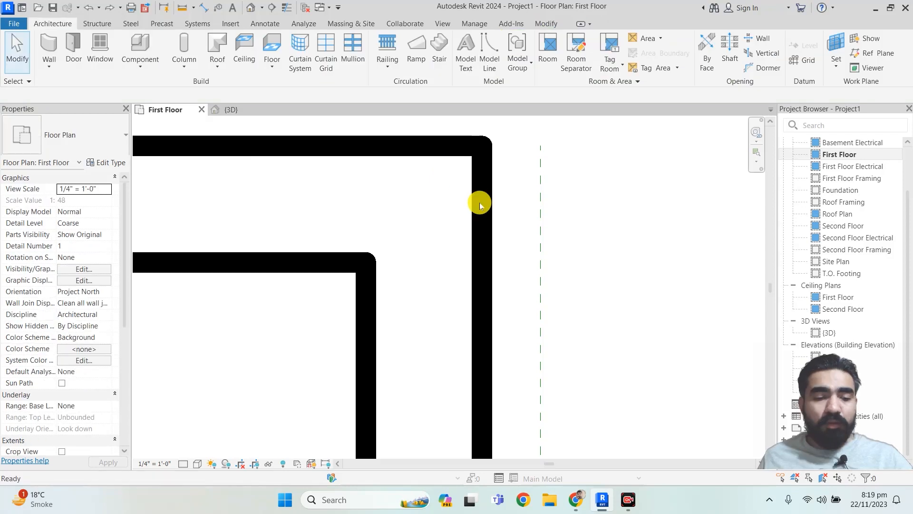
Open the Set work plane options in the 3D view to check the available planes, and close them.
scroll(515, 218, down, 3)
scroll(518, 209, down, 5)
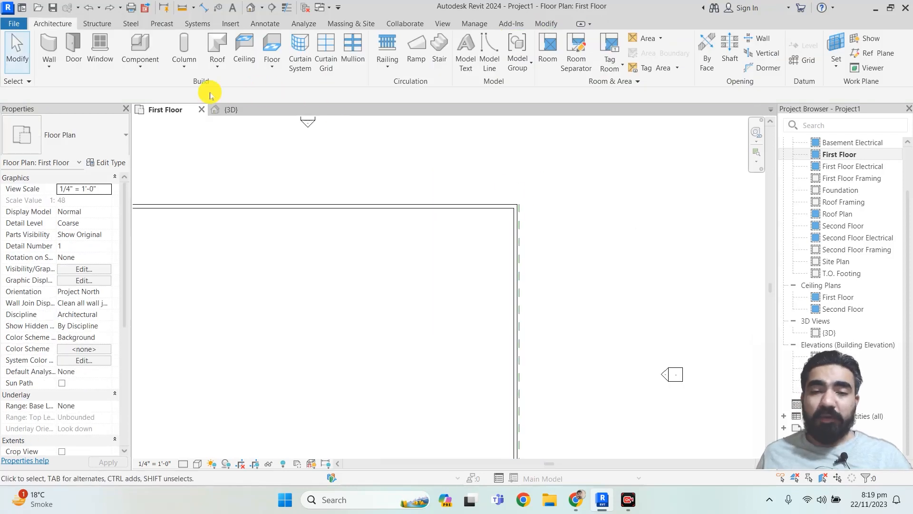
click(226, 111)
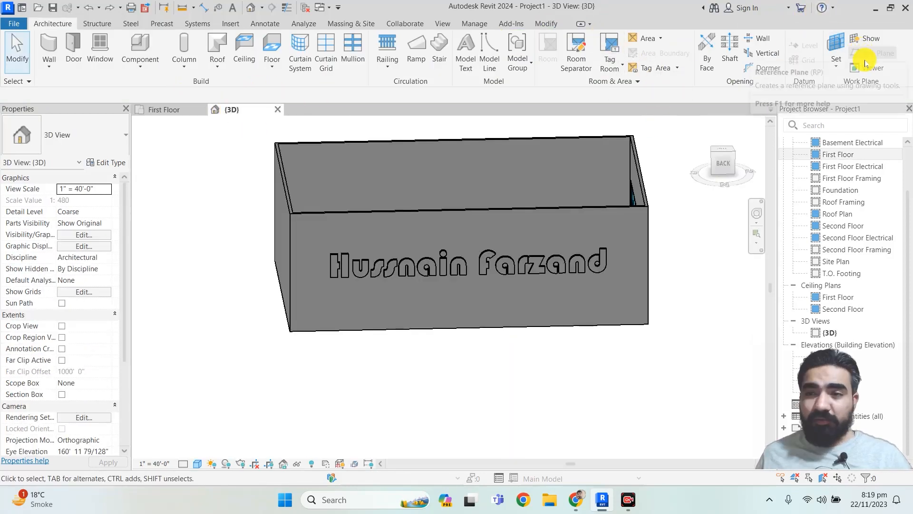
click(838, 59)
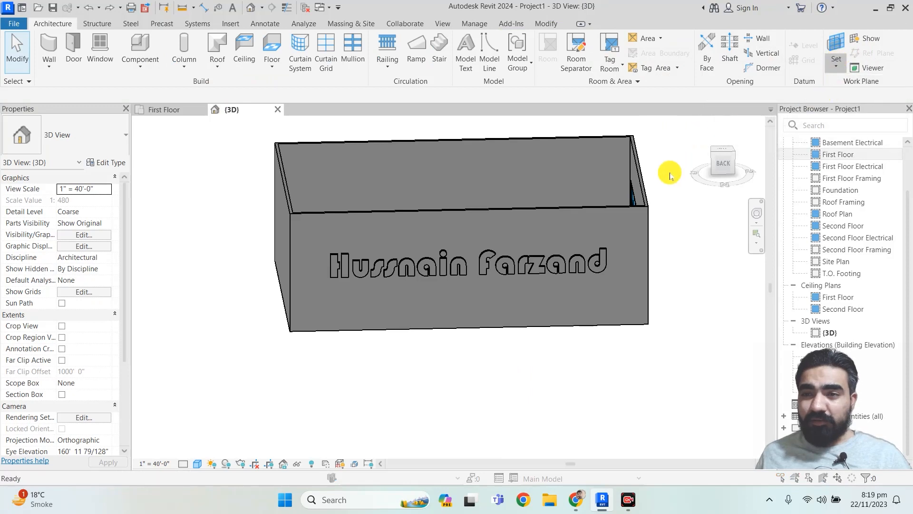
click(556, 161)
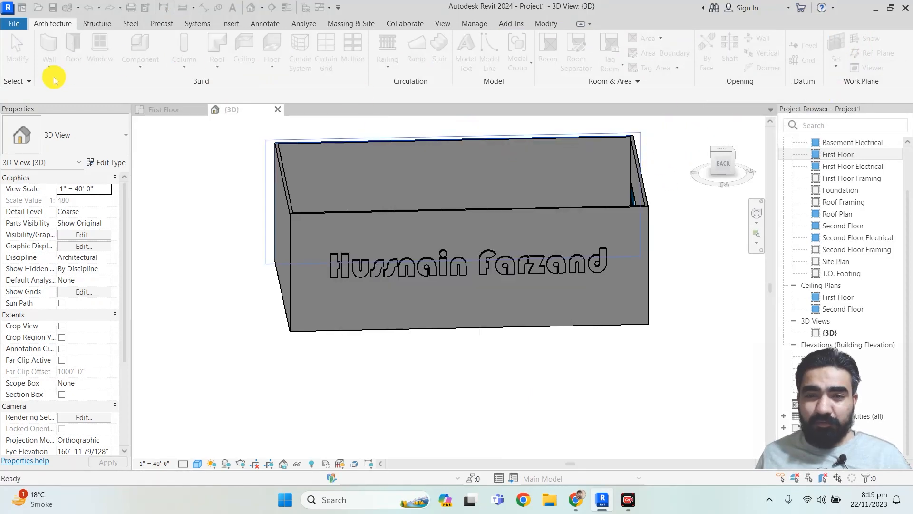
Name the reference plane beside the east wall in the First Floor plan with the presenter's first name followed by "reference plan".
click(156, 110)
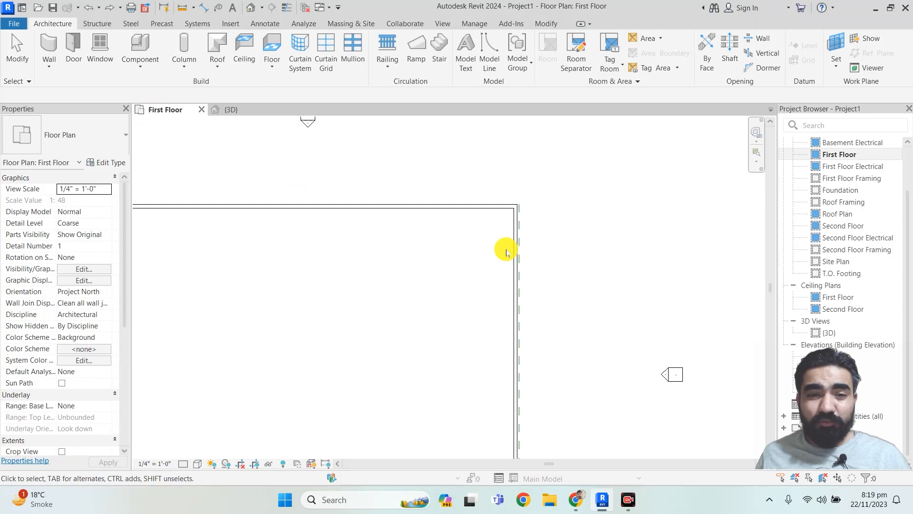
scroll(519, 210, up, 4)
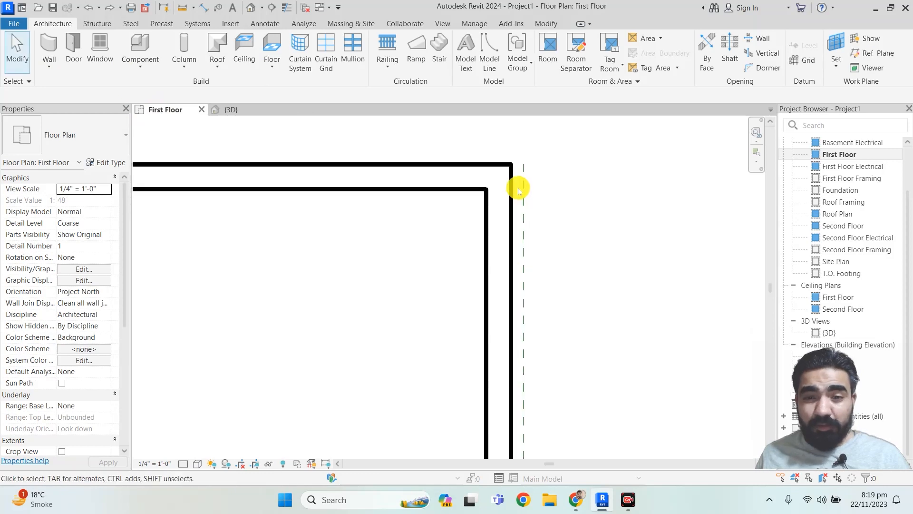
click(523, 174)
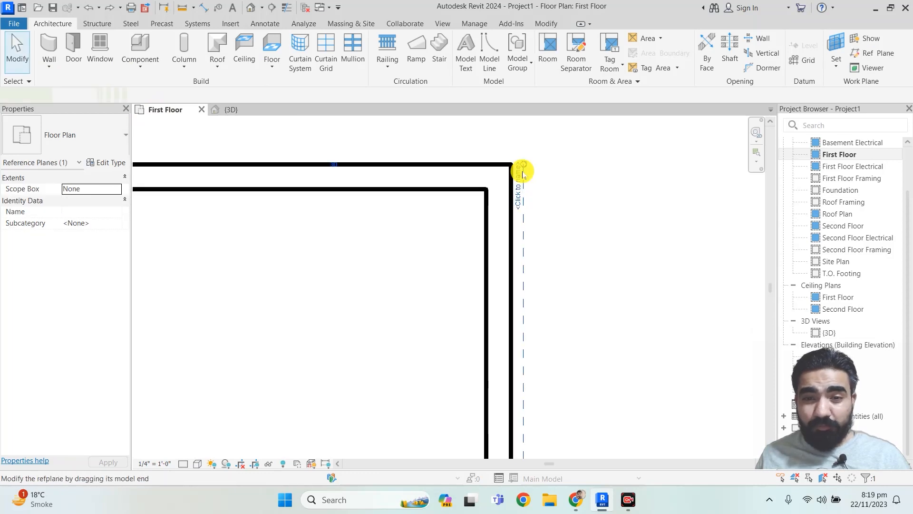
click(79, 211)
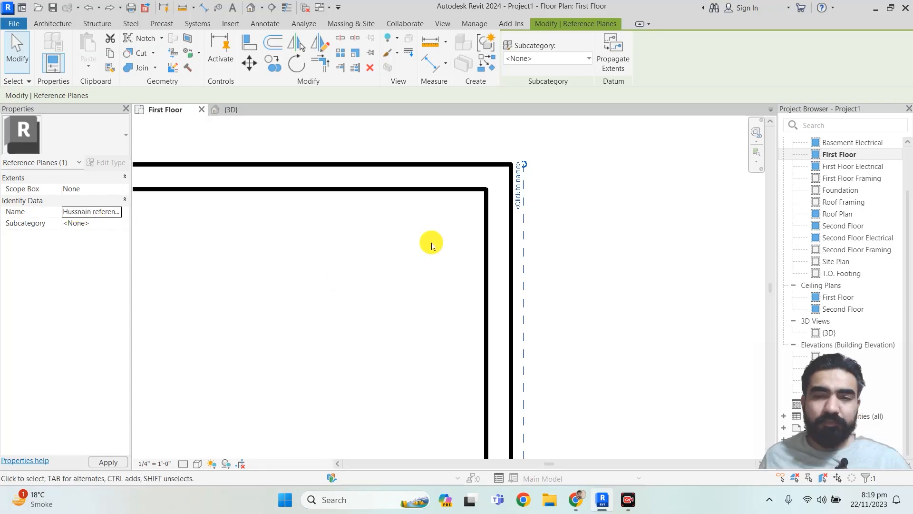
click(559, 190)
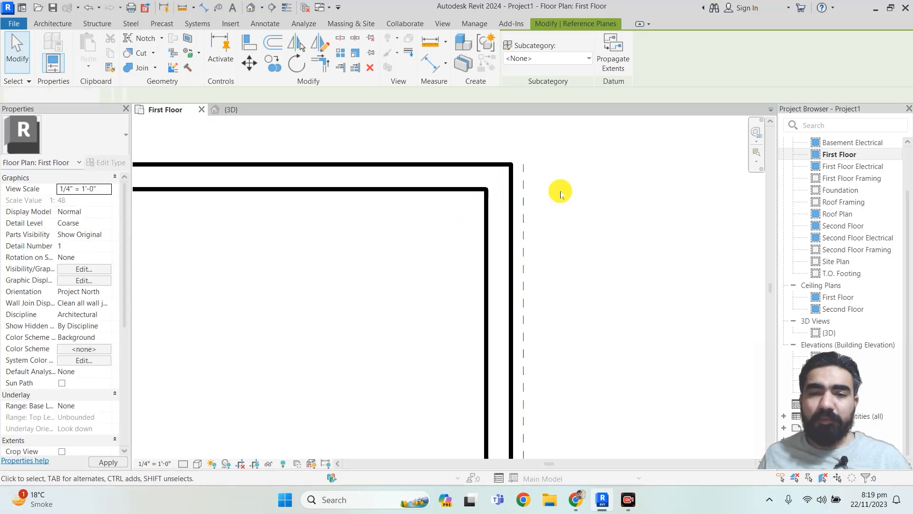
click(523, 177)
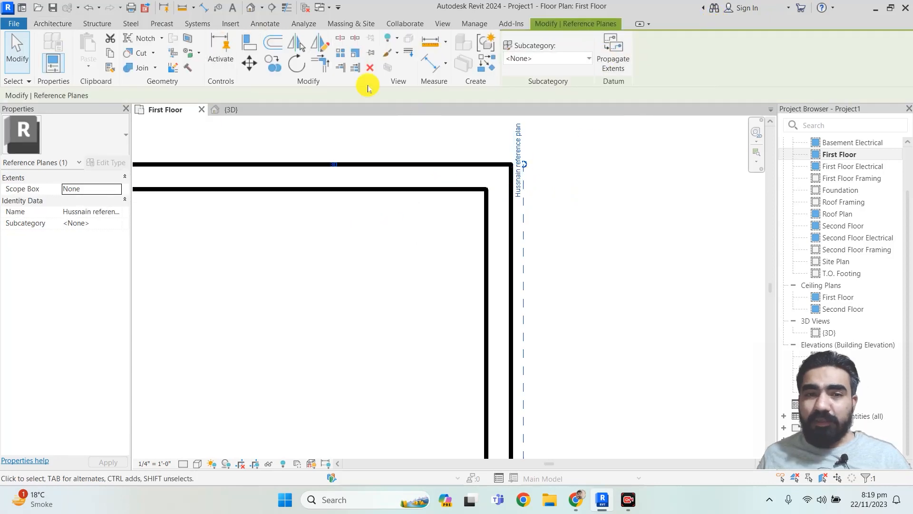
click(47, 25)
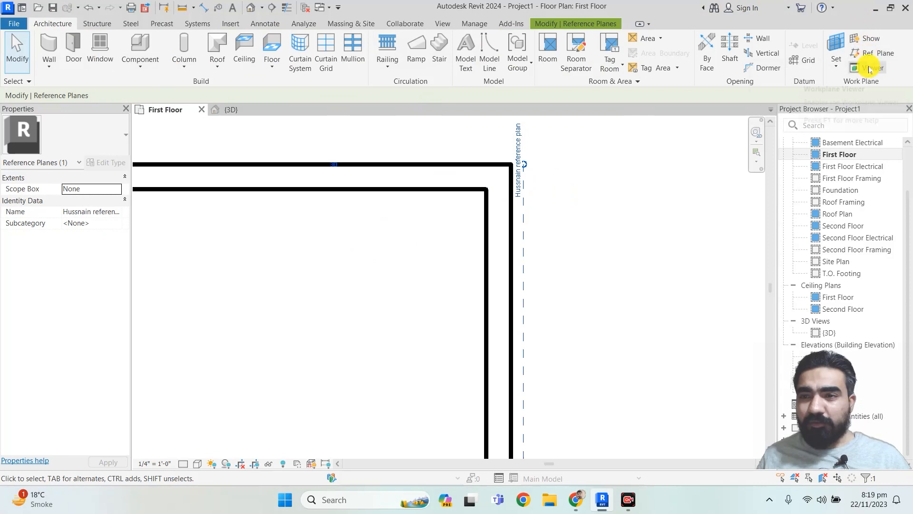
click(860, 55)
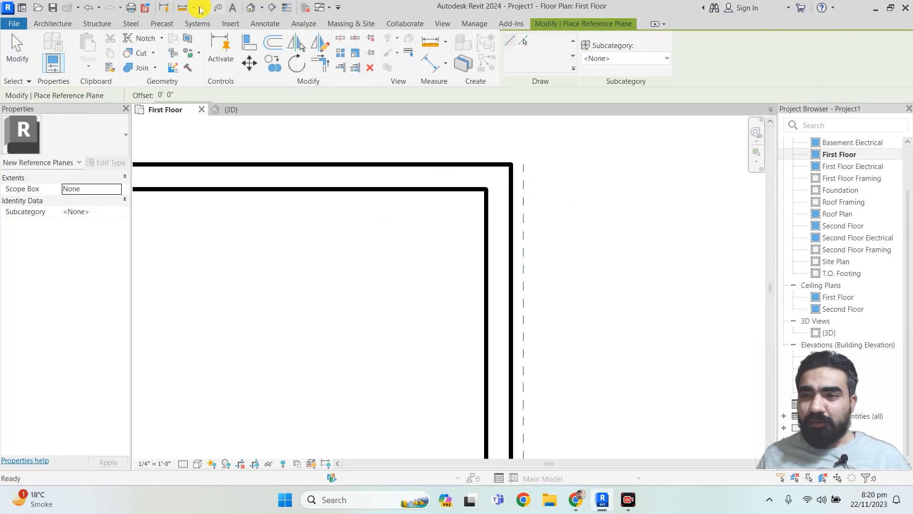
click(40, 25)
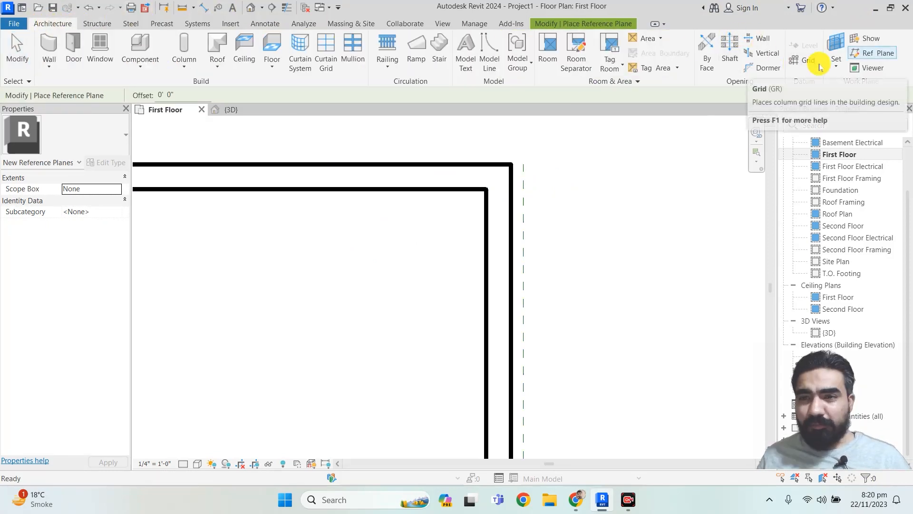
key(Escape)
Set the named reference plane as the work plane, going to the suggested East elevation, and close that elevation view.
click(836, 57)
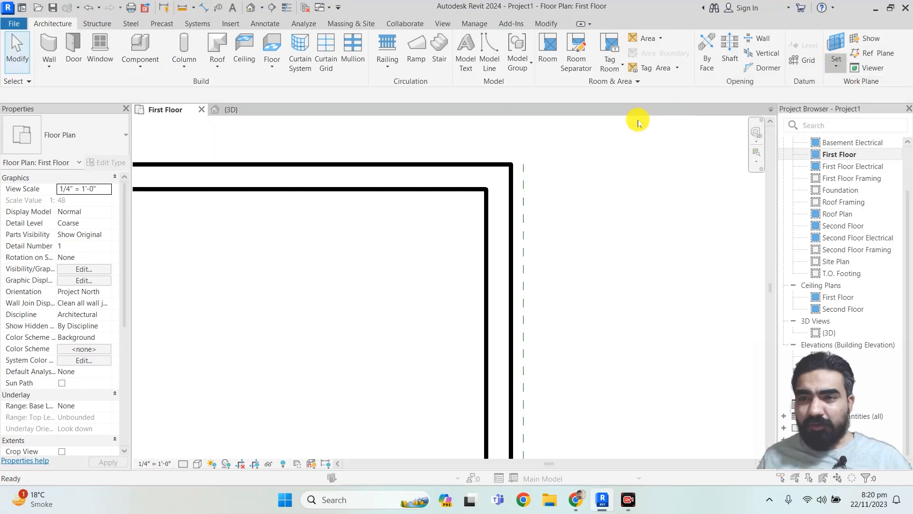
click(460, 248)
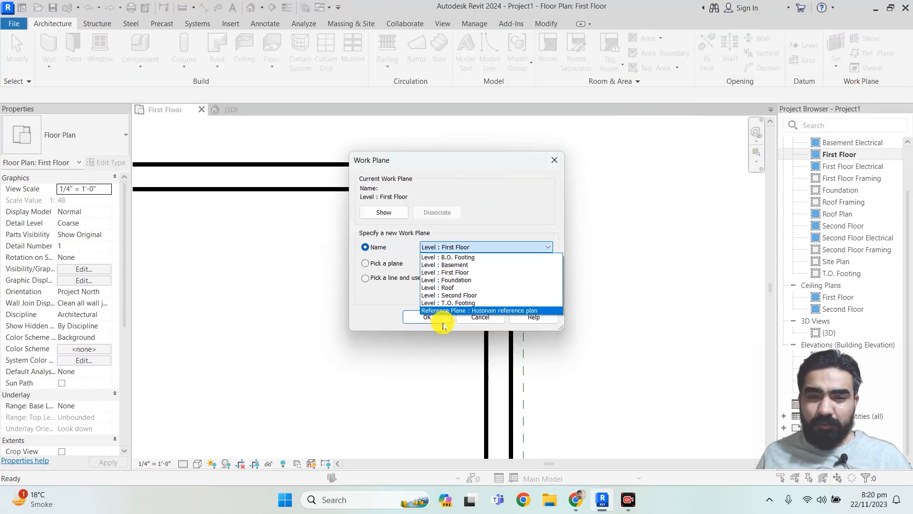
click(452, 312)
click(427, 317)
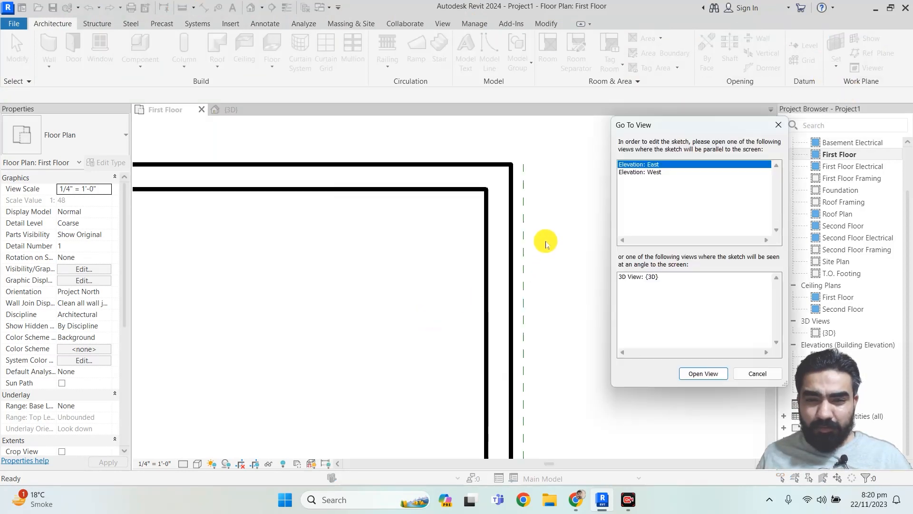
click(703, 376)
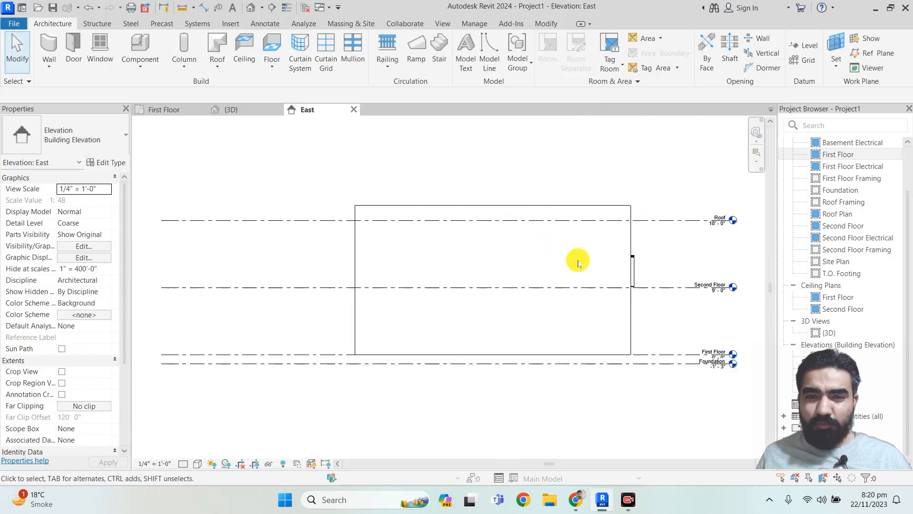
click(354, 109)
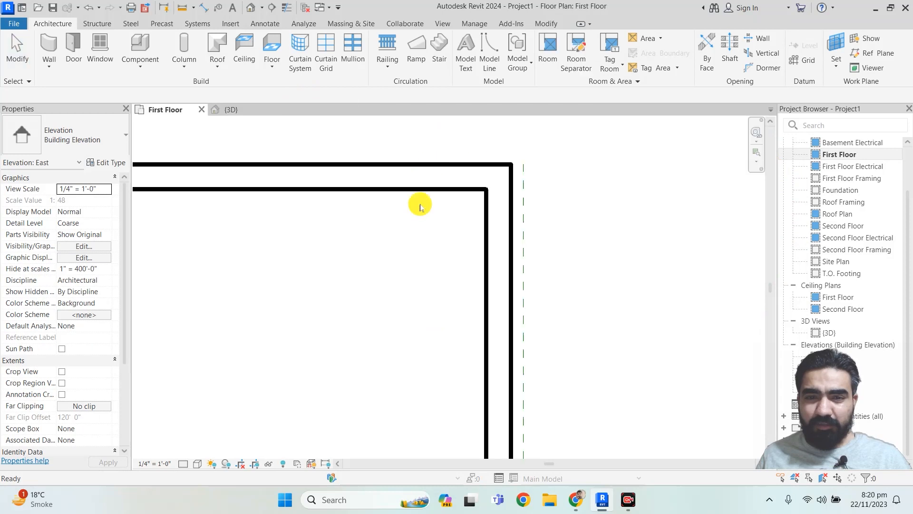
scroll(532, 216, down, 2)
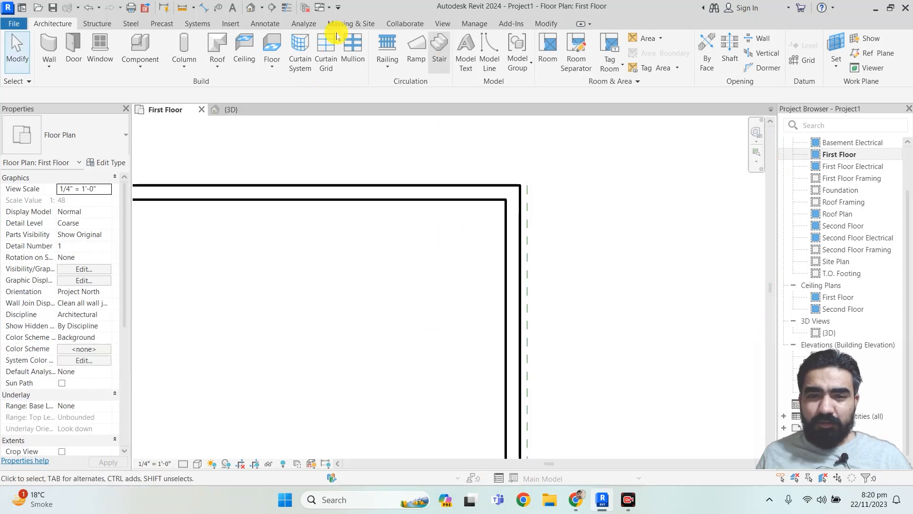
click(460, 62)
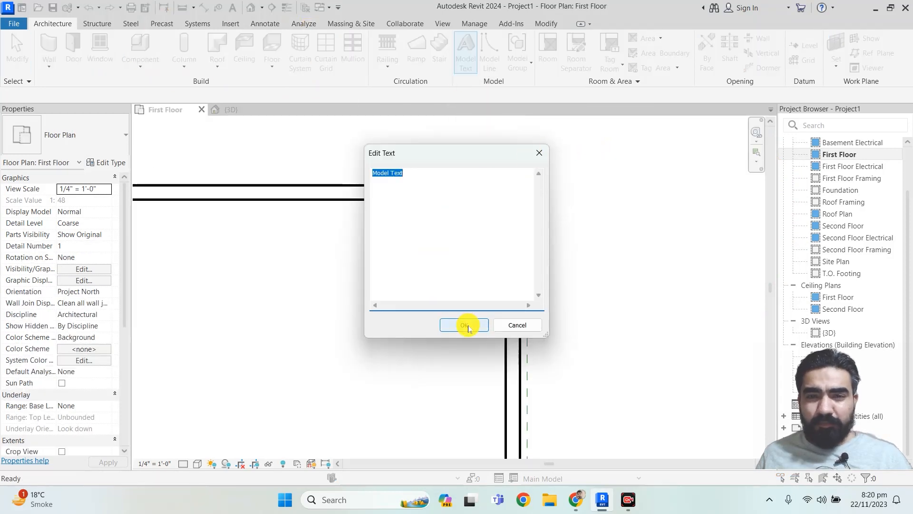
click(539, 152)
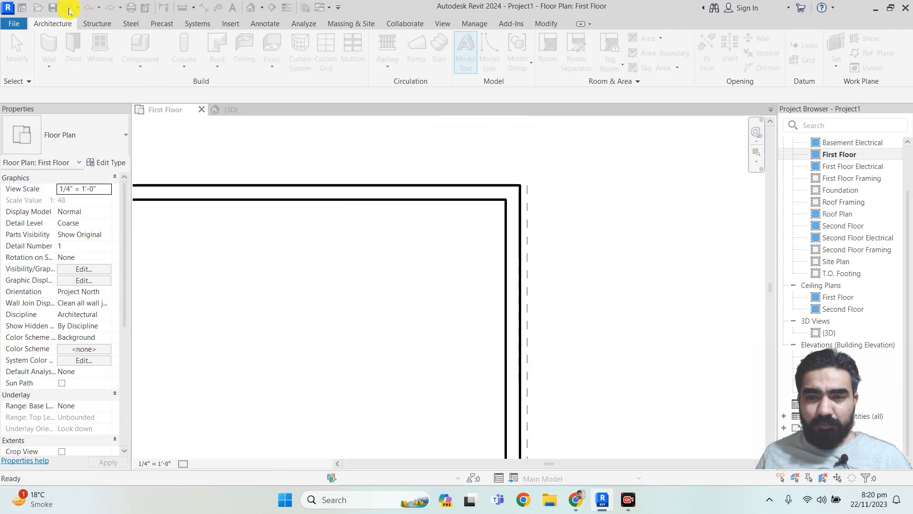
Show the active work plane's grid in the First Floor plan around the whole building.
click(880, 39)
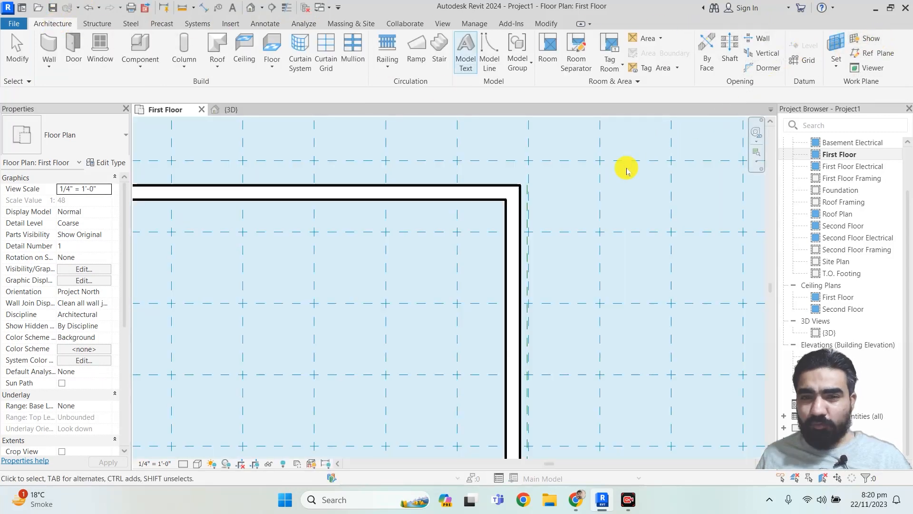
scroll(605, 183, down, 5)
scroll(610, 240, down, 4)
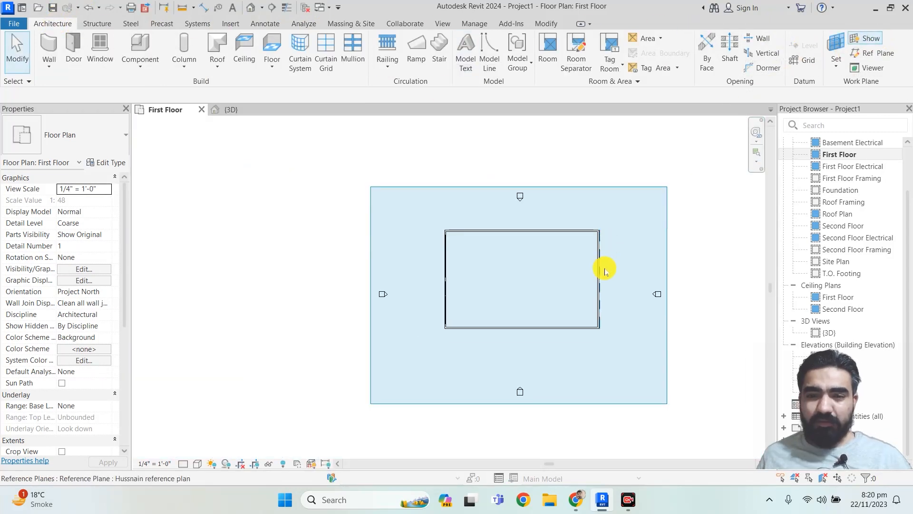
Set the named reference plane as the active work plane in the 3D view.
click(223, 110)
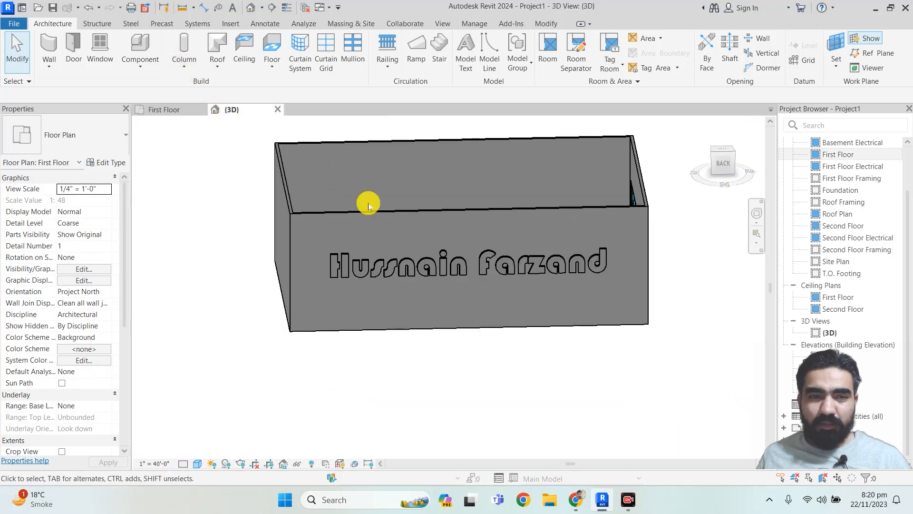
scroll(404, 241, up, 2)
scroll(404, 240, down, 2)
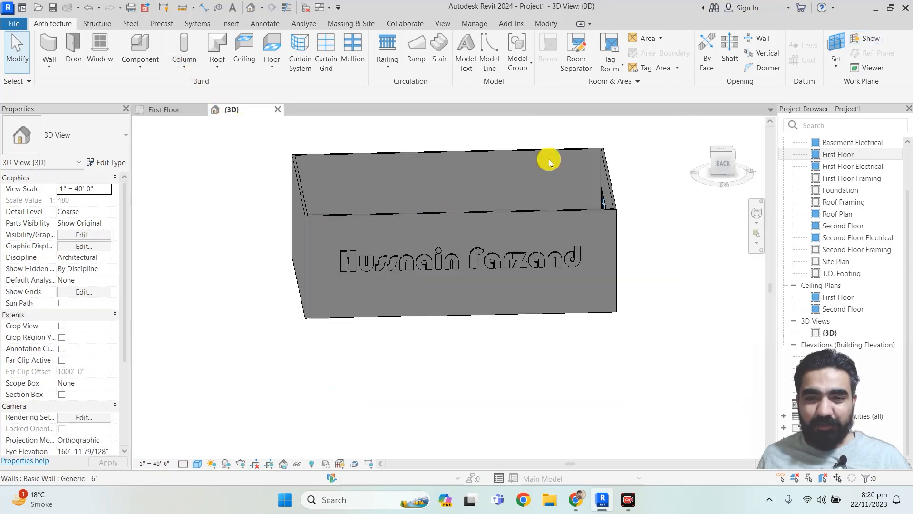
click(836, 66)
click(837, 86)
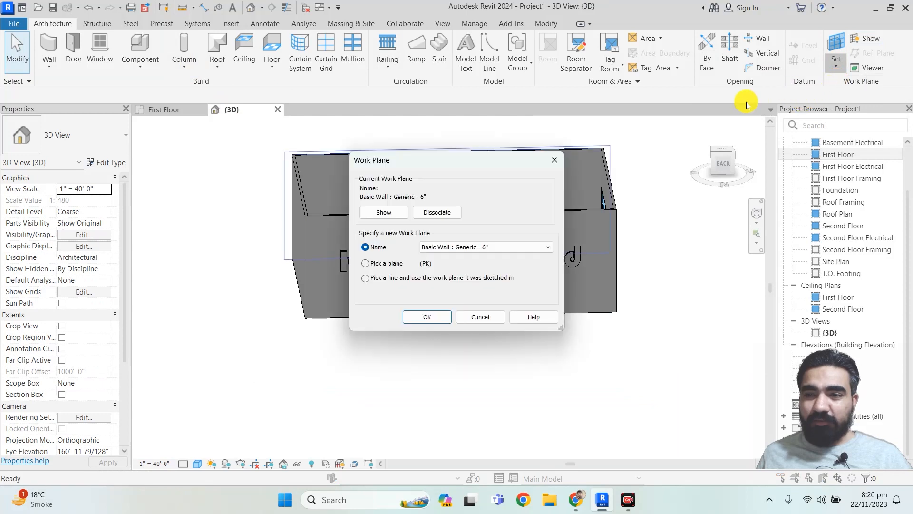
click(444, 247)
click(438, 317)
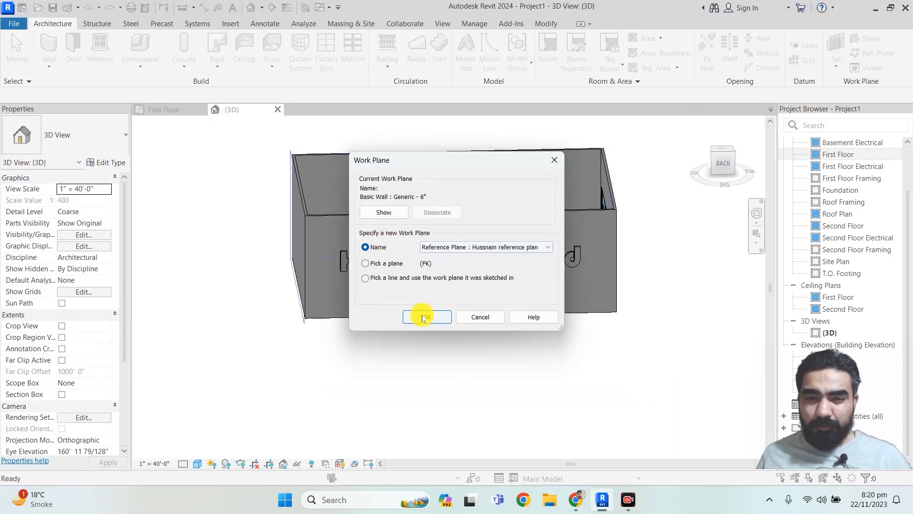
click(427, 317)
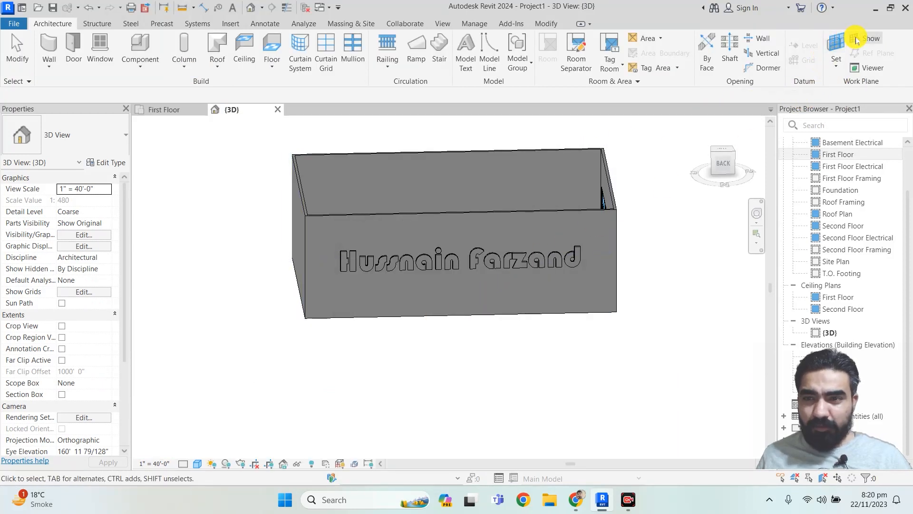
Show the active work plane in the 3D view and locate its grid relative to the building.
click(867, 38)
shift+middle_drag(455, 220, 673, 240)
scroll(591, 205, down, 8)
shift+middle_drag(546, 216, 608, 230)
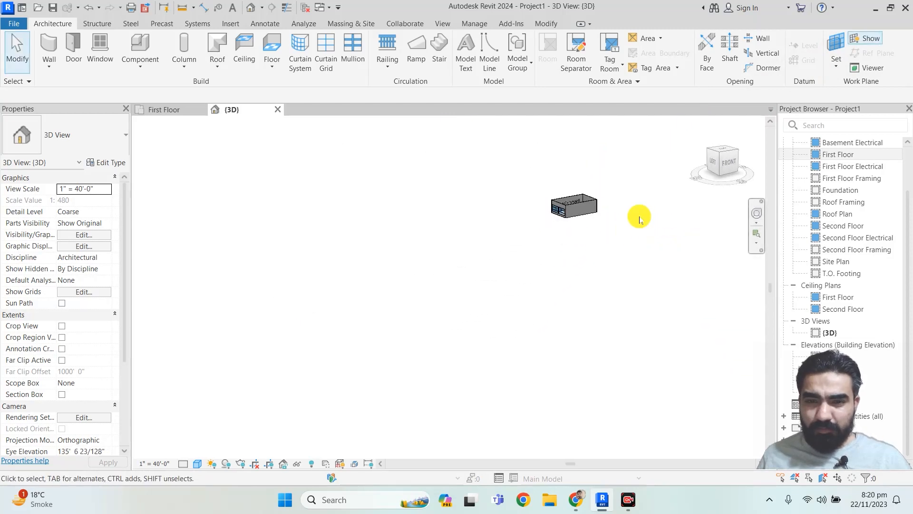
scroll(579, 194, up, 3)
scroll(579, 194, up, 6)
scroll(536, 176, down, 10)
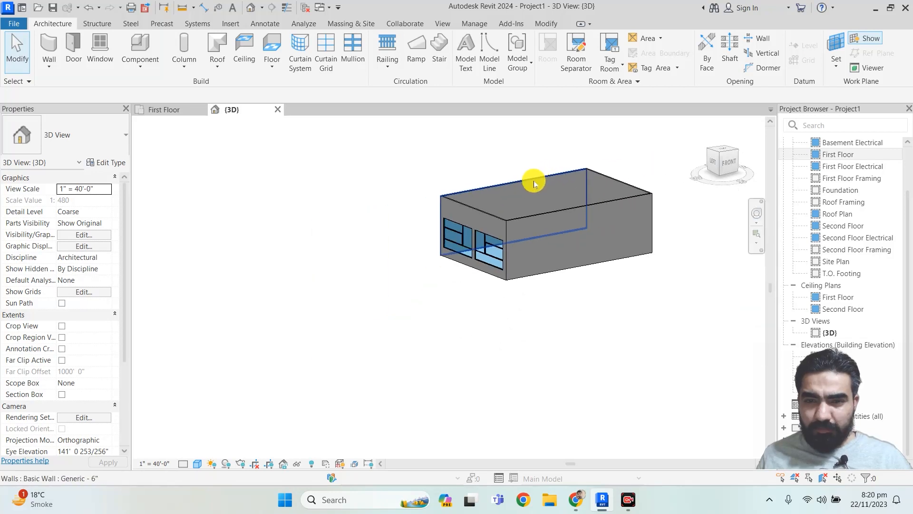
scroll(533, 189, down, 3)
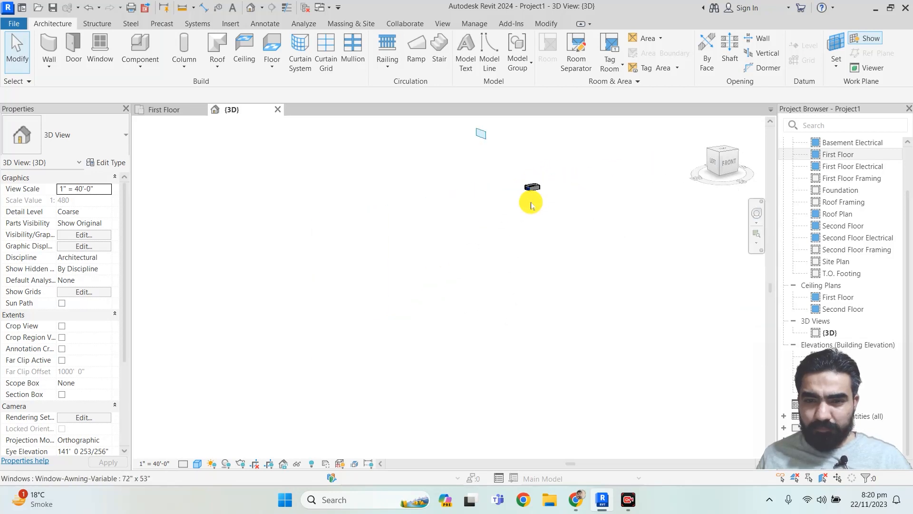
Move the distant work plane grid in the 3D view close to the building.
click(487, 146)
drag(488, 150, 518, 193)
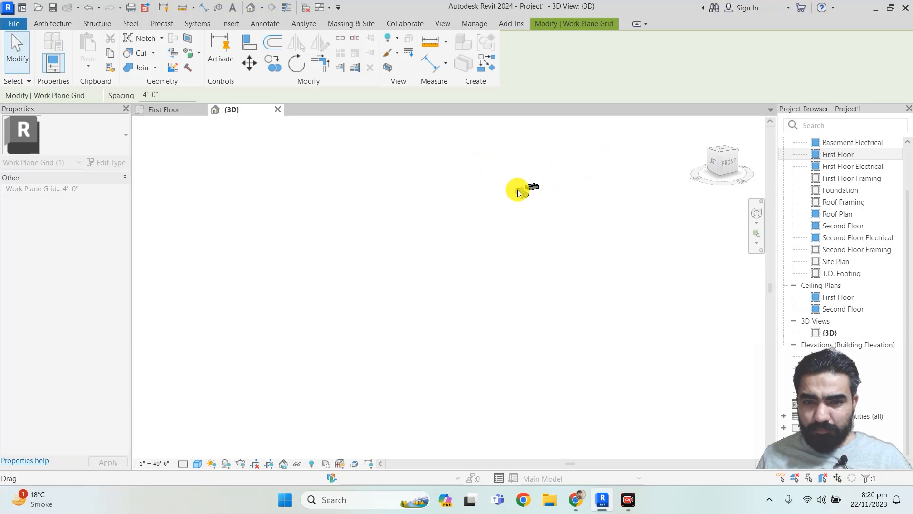
scroll(522, 187, up, 6)
click(553, 196)
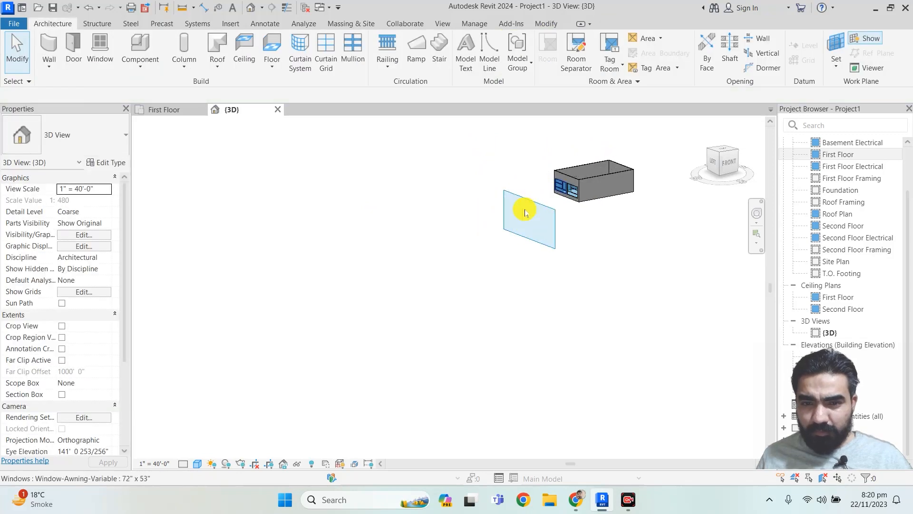
scroll(543, 214, up, 2)
drag(557, 203, 603, 188)
Move the work plane grid across to the opposite side of the building in the 3D view.
shift+middle_drag(606, 187, 524, 209)
click(557, 180)
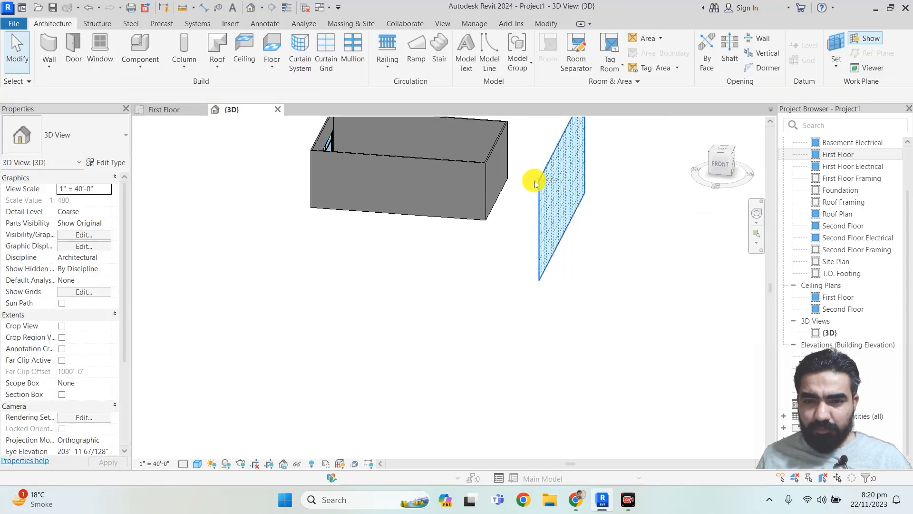
click(547, 185)
drag(540, 190, 285, 193)
scroll(320, 198, up, 5)
scroll(321, 199, down, 4)
shift+middle_drag(322, 198, 292, 216)
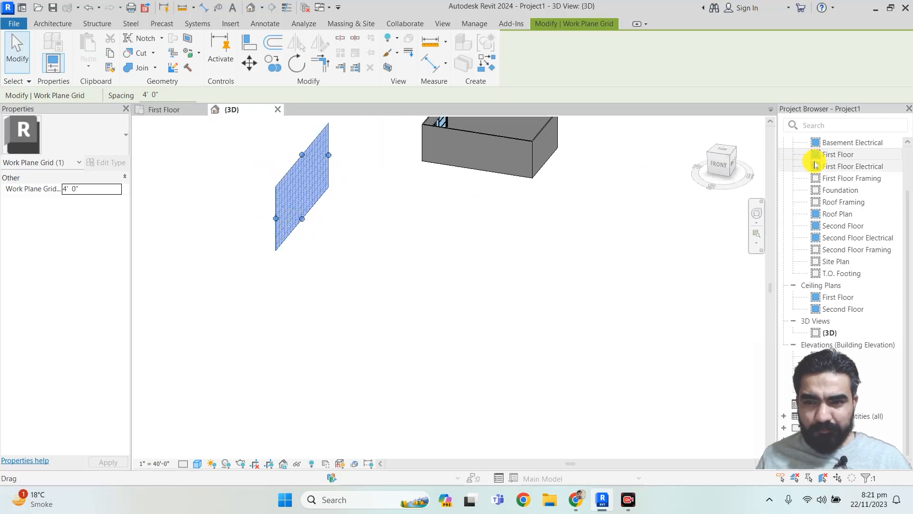
Return to the First Floor plan and inspect its work plane grid and the reference plane at the east wall.
double_click(815, 154)
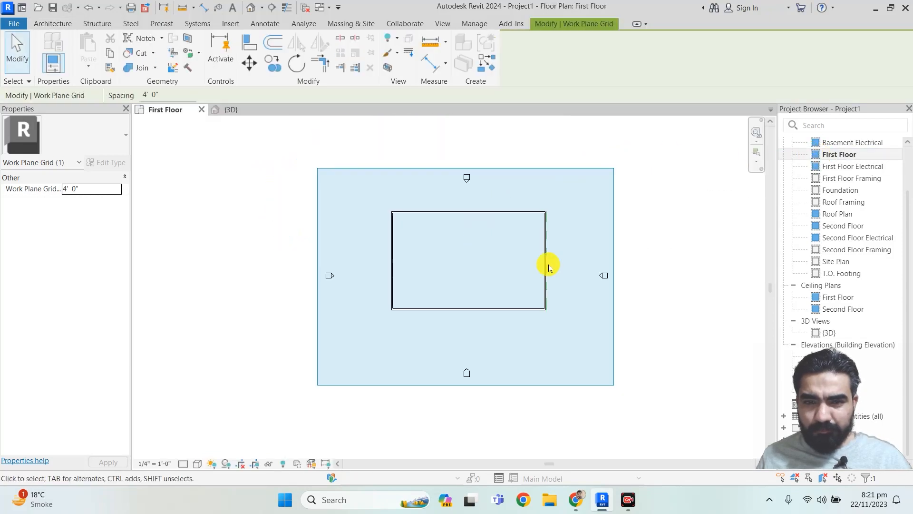
click(626, 355)
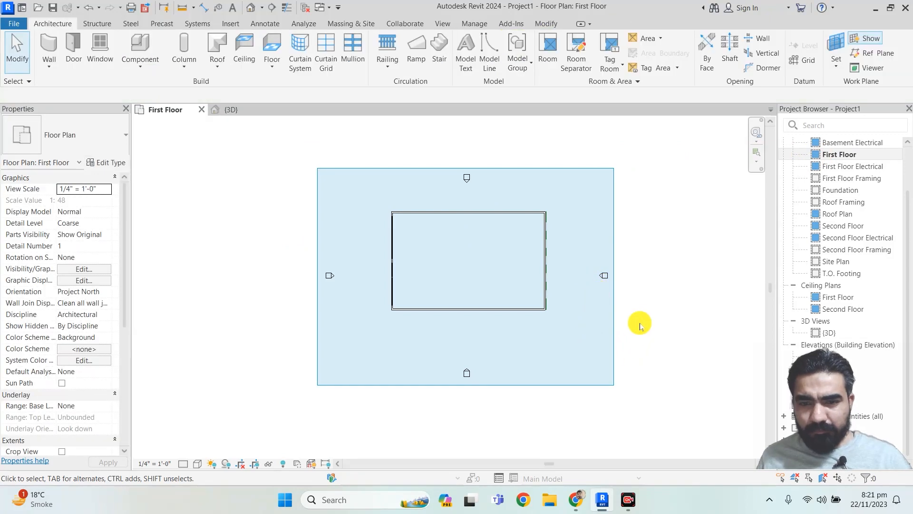
click(319, 175)
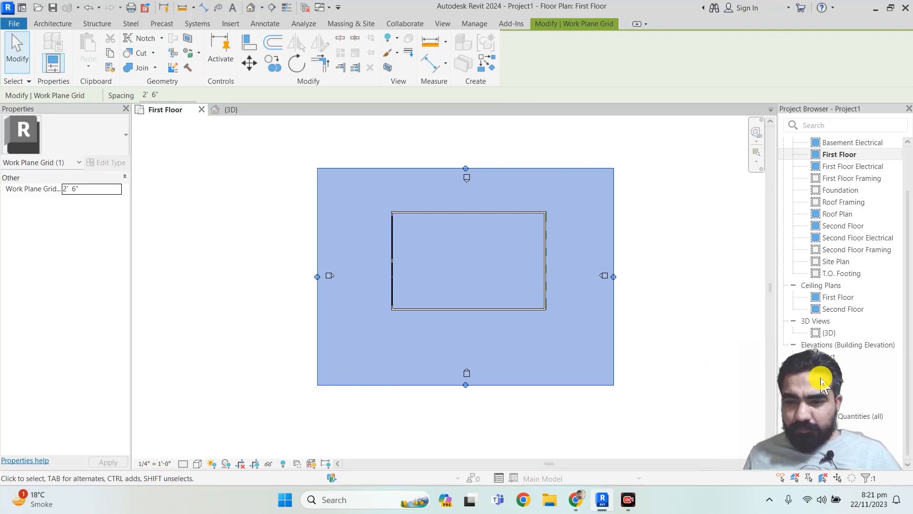
click(546, 253)
click(592, 239)
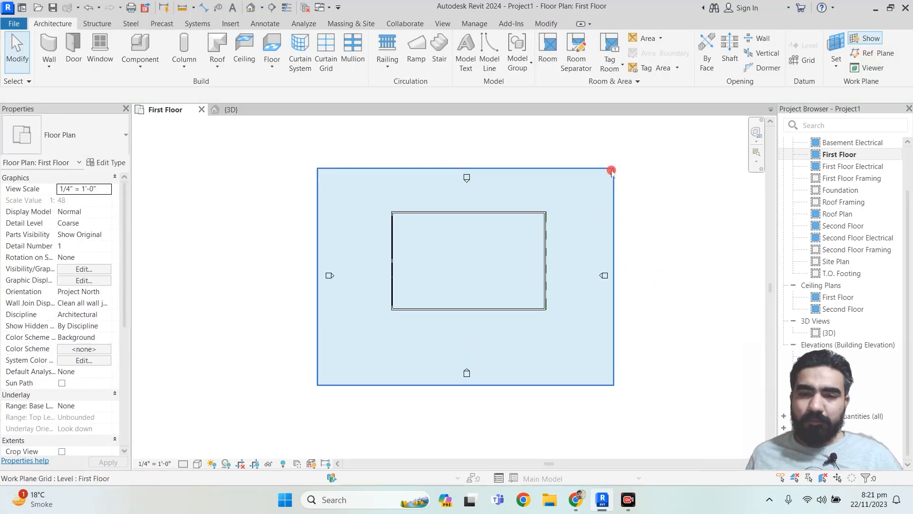
Hide the work plane grid in the First Floor plan.
click(611, 171)
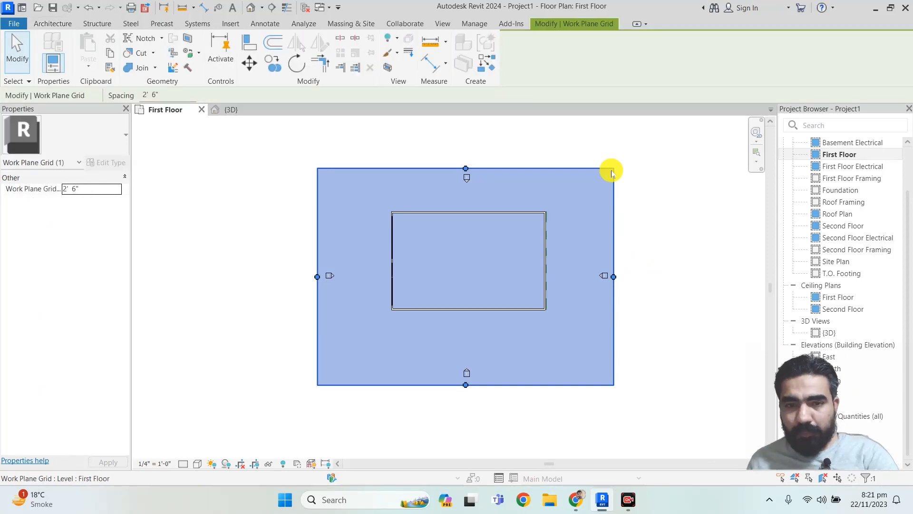
right_click(609, 173)
mouse_move(703, 226)
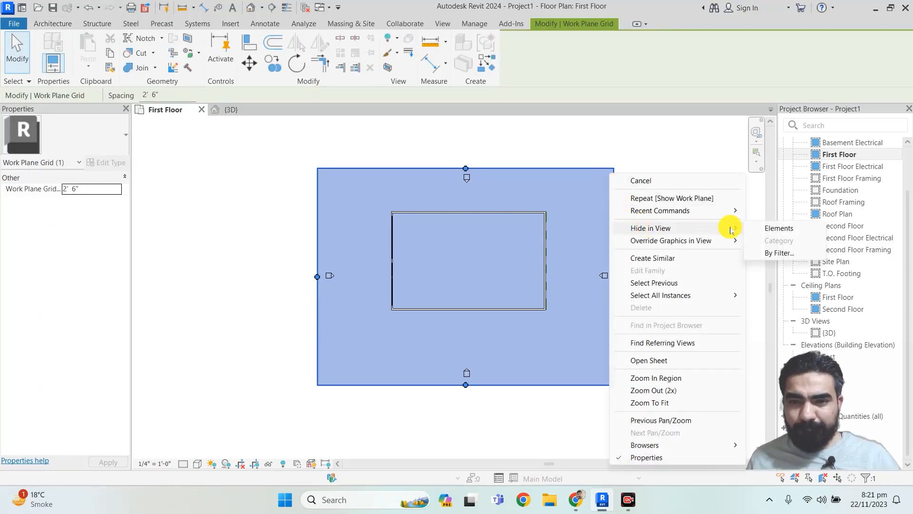
click(760, 229)
Delete the existing reference plane beside the building's east wall in the First Floor plan.
scroll(577, 206, up, 5)
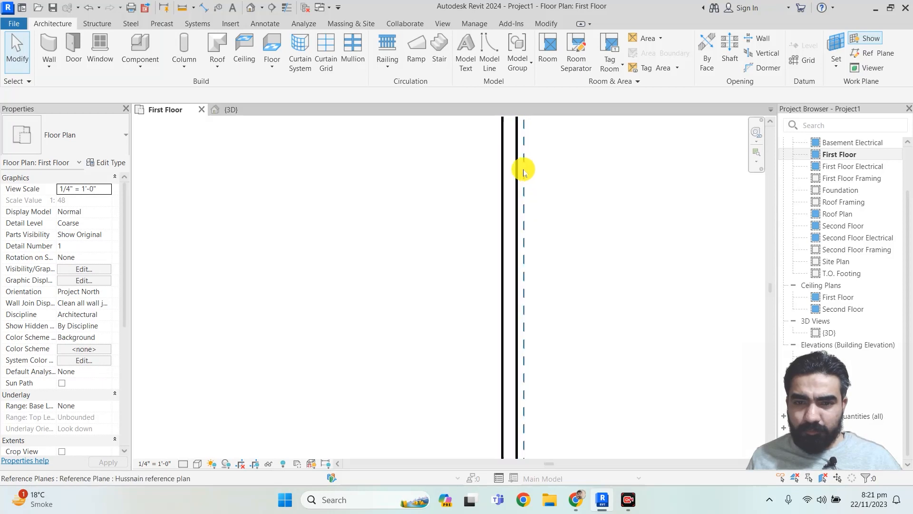
click(526, 174)
click(542, 196)
scroll(553, 186, down, 6)
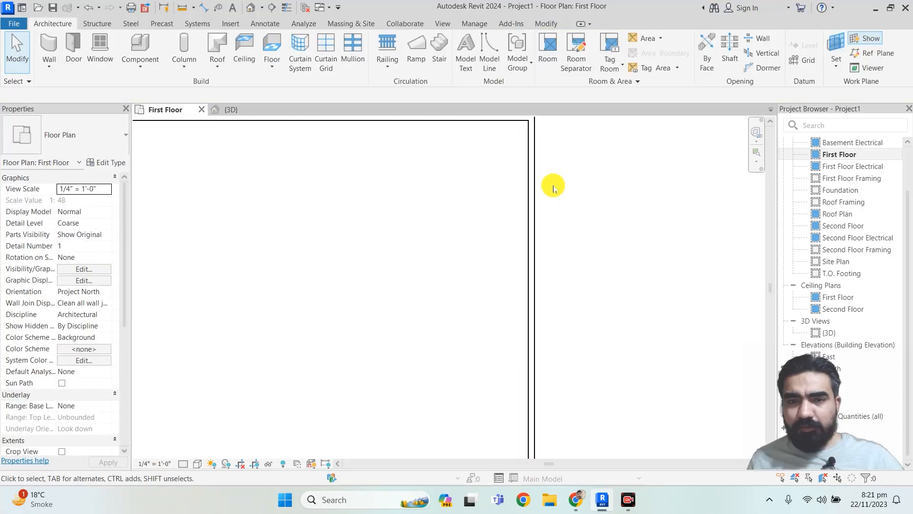
Draw a vertical reference plane just outside the east wall, from above the northeast corner to below the southeast corner.
middle_drag(587, 186, 513, 186)
scroll(485, 136, up, 5)
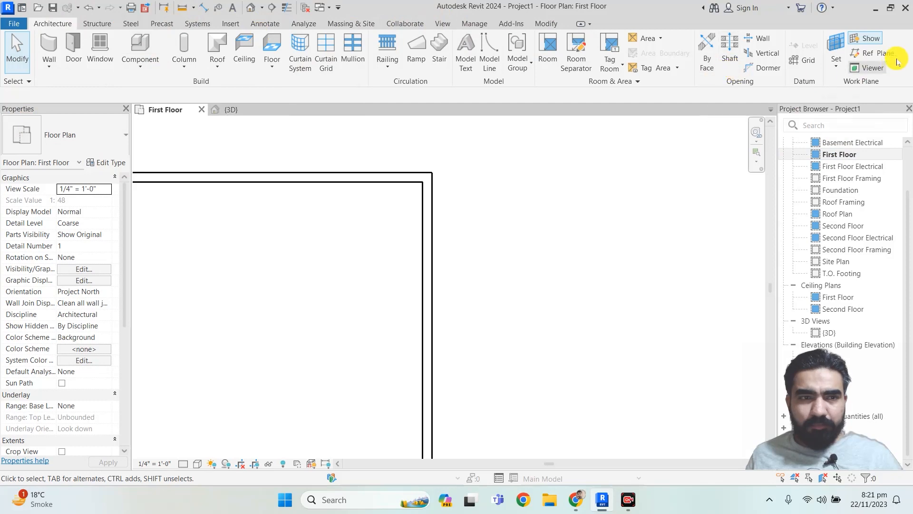
click(868, 52)
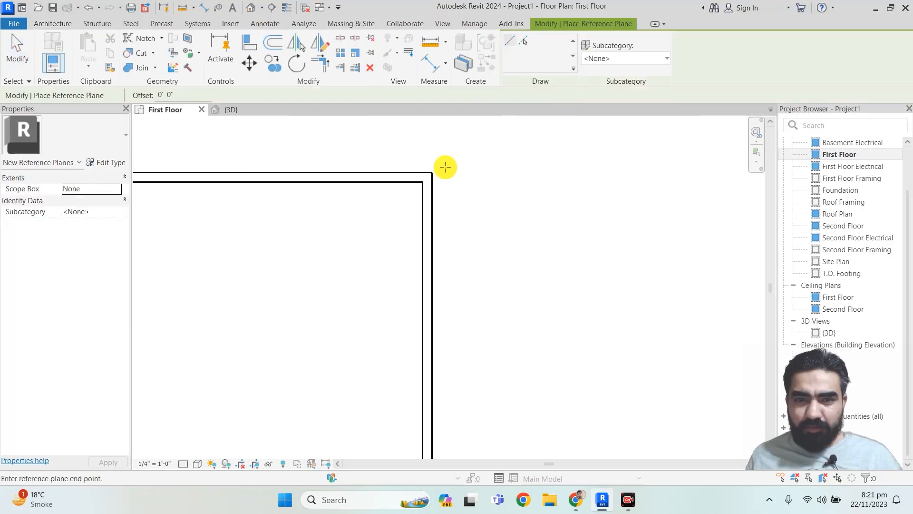
click(445, 167)
mouse_move(466, 387)
middle_down()
mouse_move(448, 200)
mouse_move(432, 276)
mouse_move(436, 349)
mouse_move(458, 118)
middle_up()
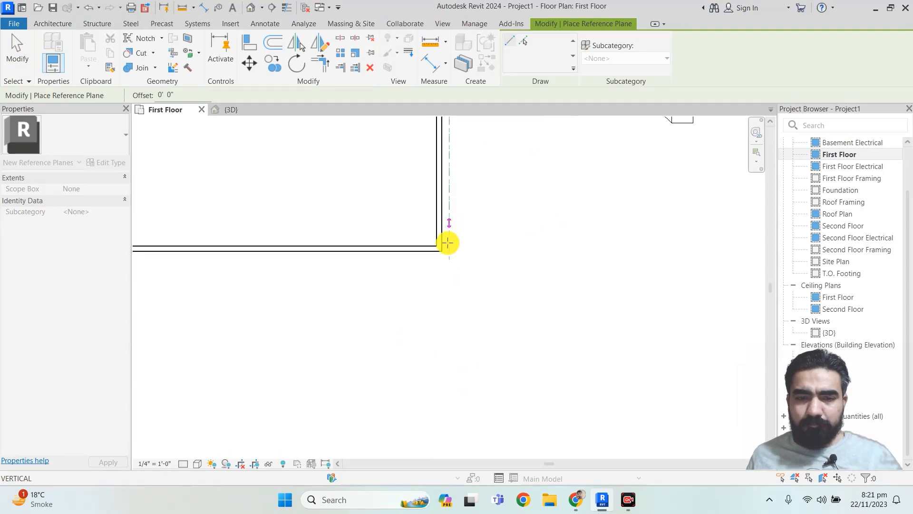
click(442, 264)
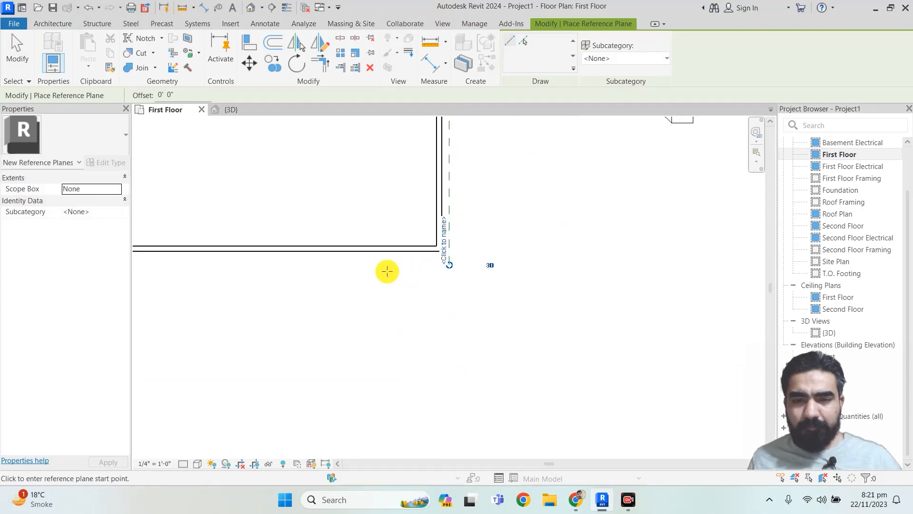
scroll(479, 234, down, 2)
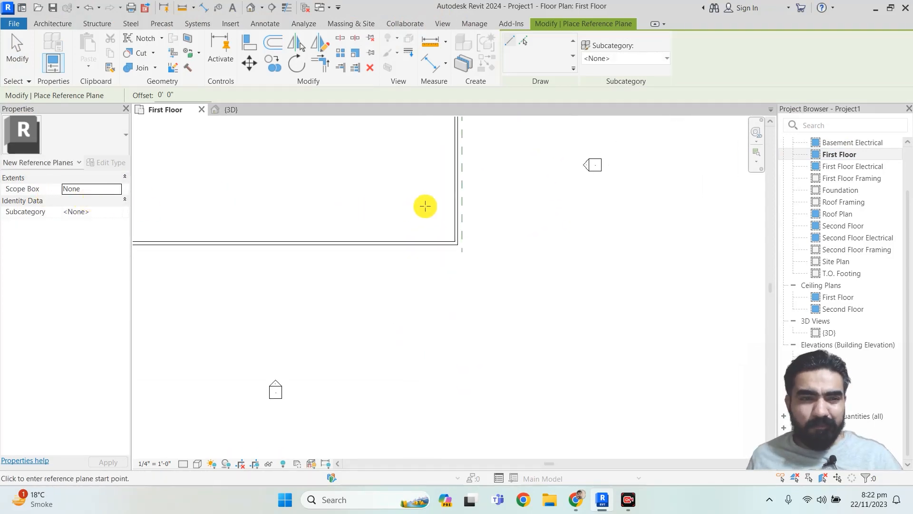
key(Escape)
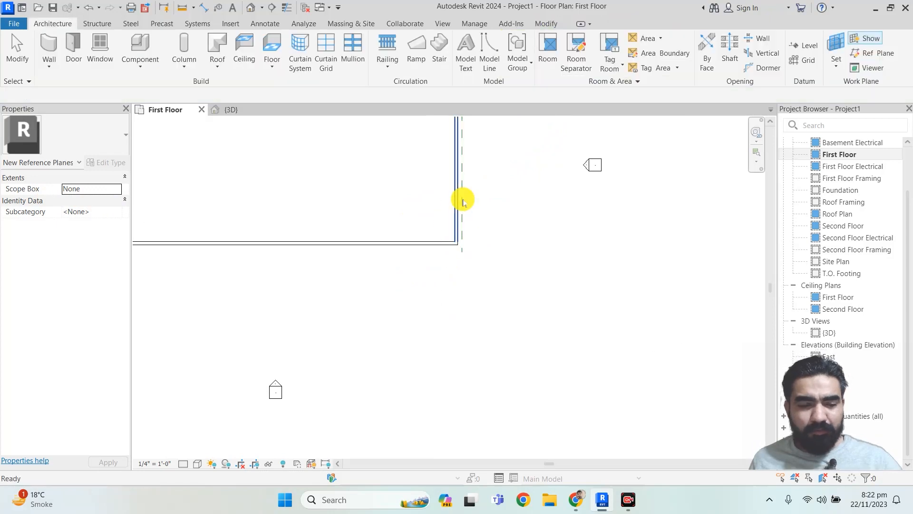
Name the new reference plane beside the east wall ref-01.
click(458, 199)
click(466, 200)
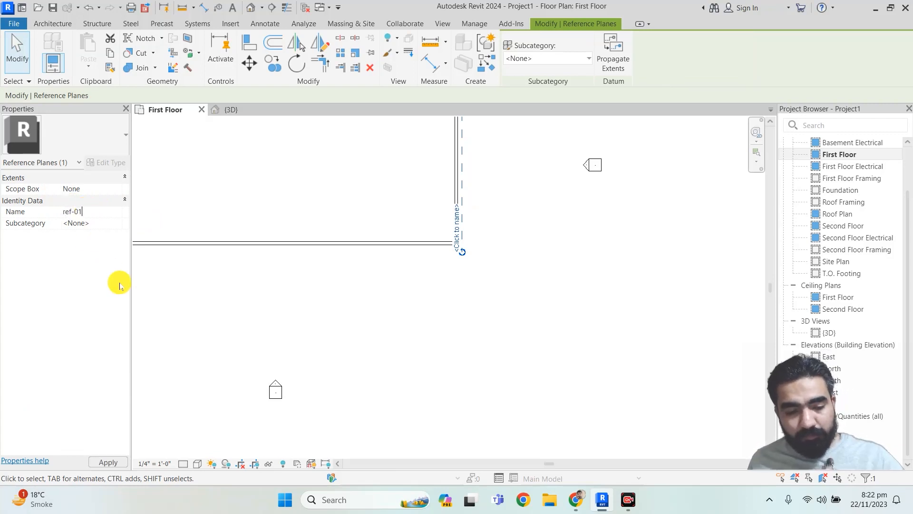
click(465, 293)
scroll(441, 247, down, 2)
scroll(442, 247, down, 1)
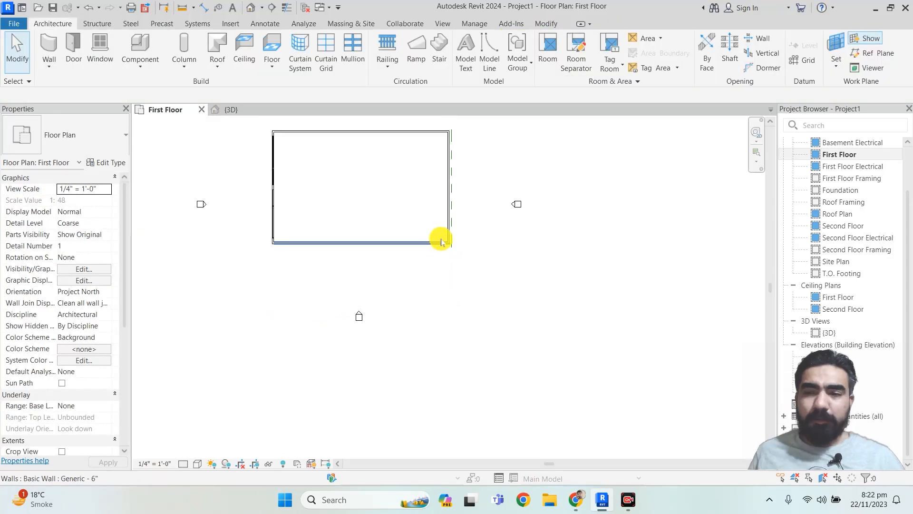
Set the named reference plane ref-01 as the active work plane of the 3D view.
click(227, 112)
click(836, 61)
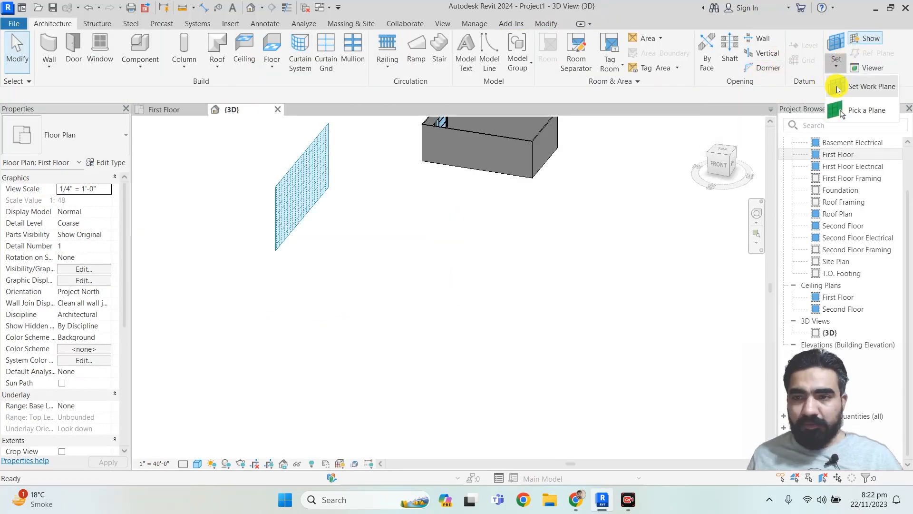
click(838, 88)
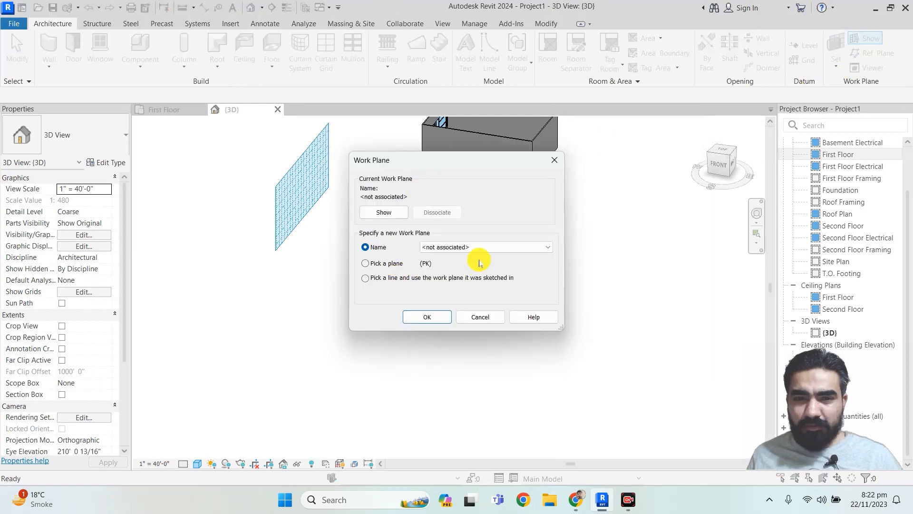
click(476, 247)
click(456, 316)
click(431, 317)
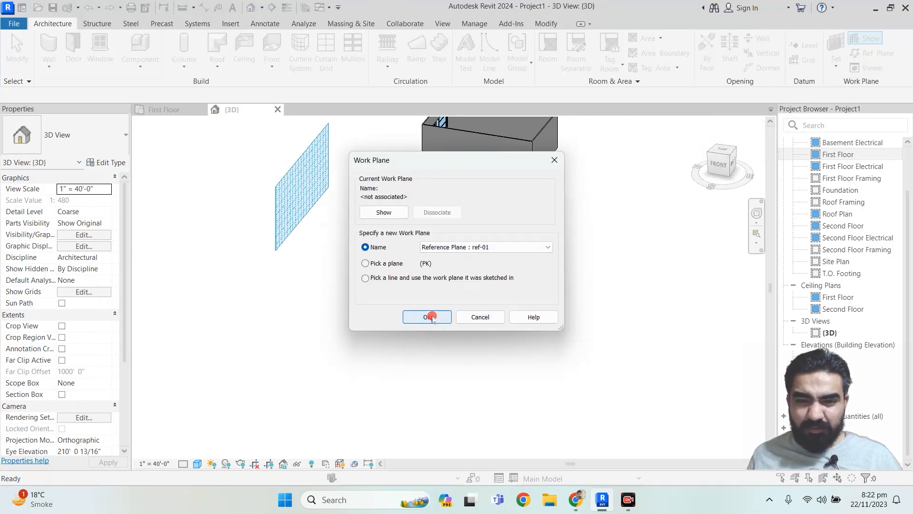
Move the distant ref-01 work plane grid closer to the building in the 3D view.
scroll(378, 202, down, 1)
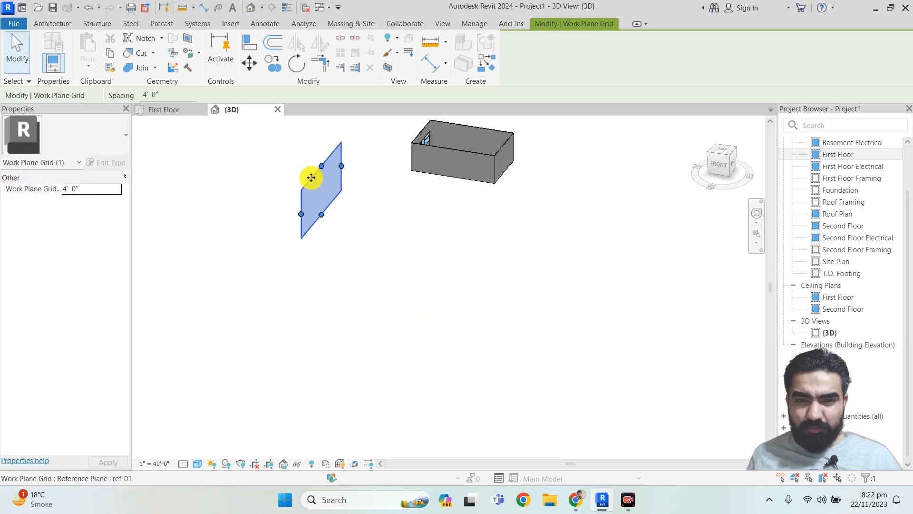
drag(315, 178, 404, 157)
shift+middle_drag(404, 157, 459, 172)
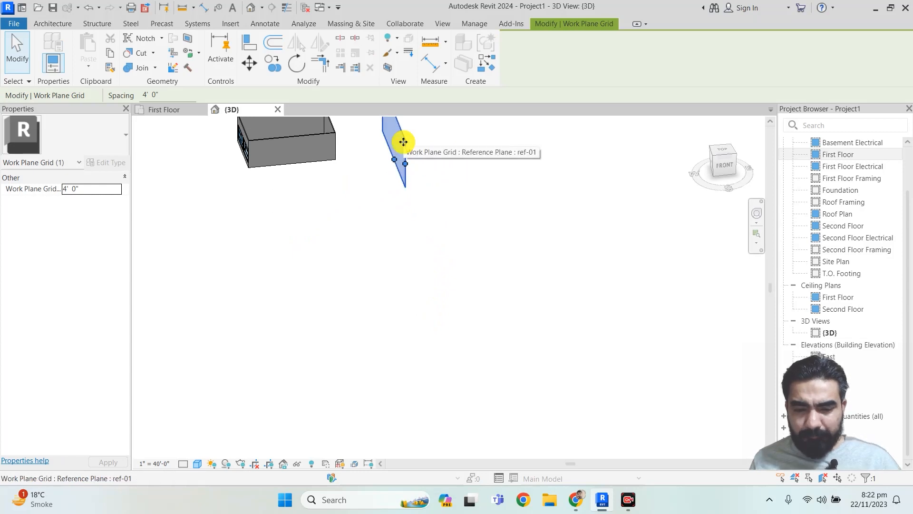
drag(404, 140, 389, 182)
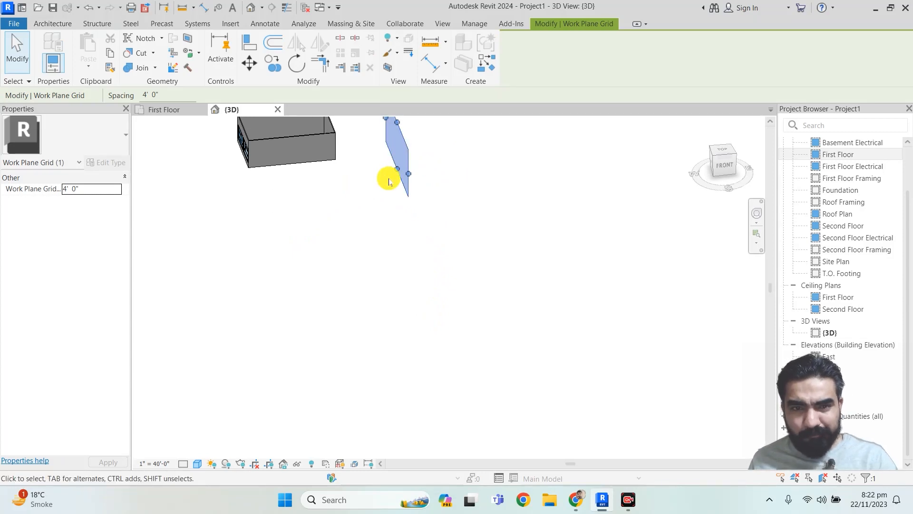
key(Down)
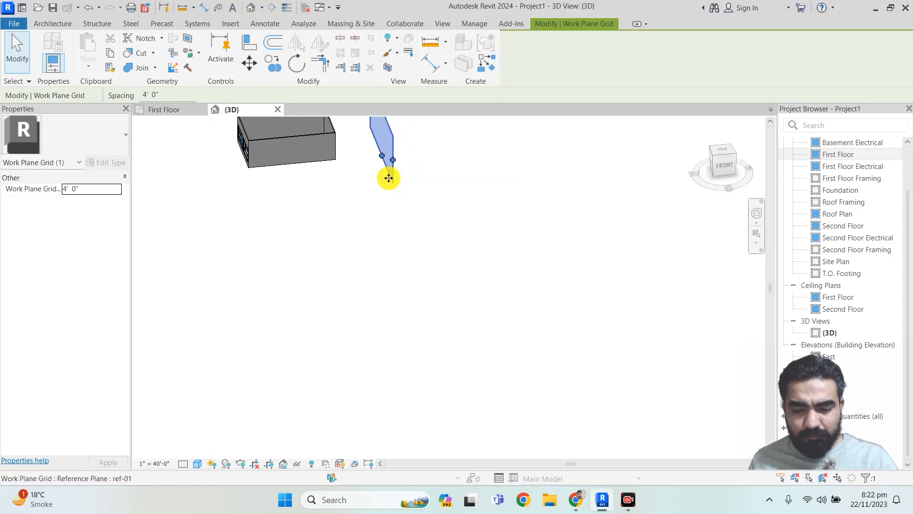
drag(389, 178, 389, 181)
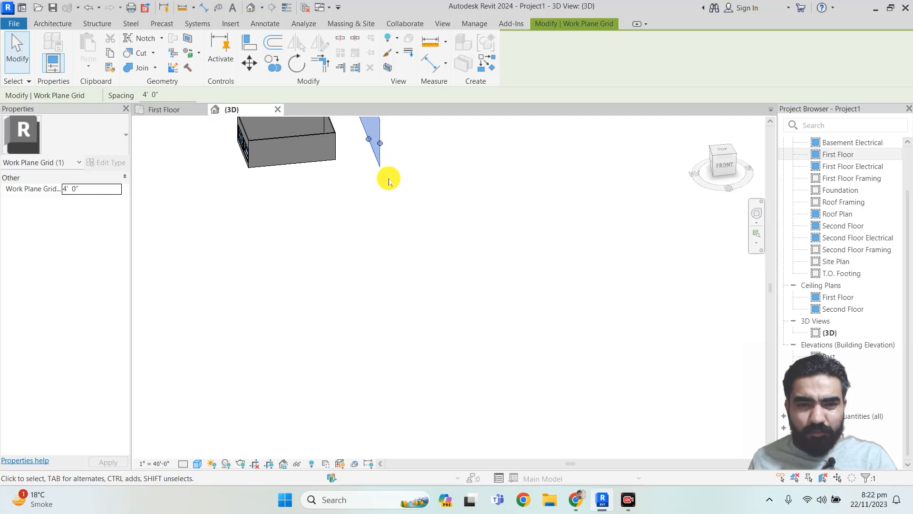
Nudge the ref-01 work plane grid sideways and down to the building's level, viewing from the right side.
shift+middle_drag(389, 181, 224, 164)
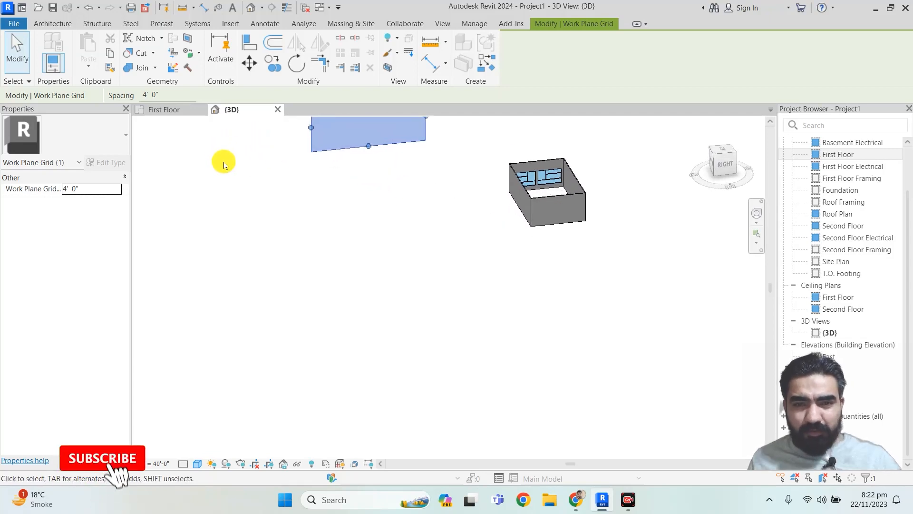
key(Left)
key(Left)
key(Left)
key(Left)
key(Left)
key(Left)
key(Left)
key(Left)
key(Left)
key(Left)
key(Down)
key(Down)
key(Down)
key(Down)
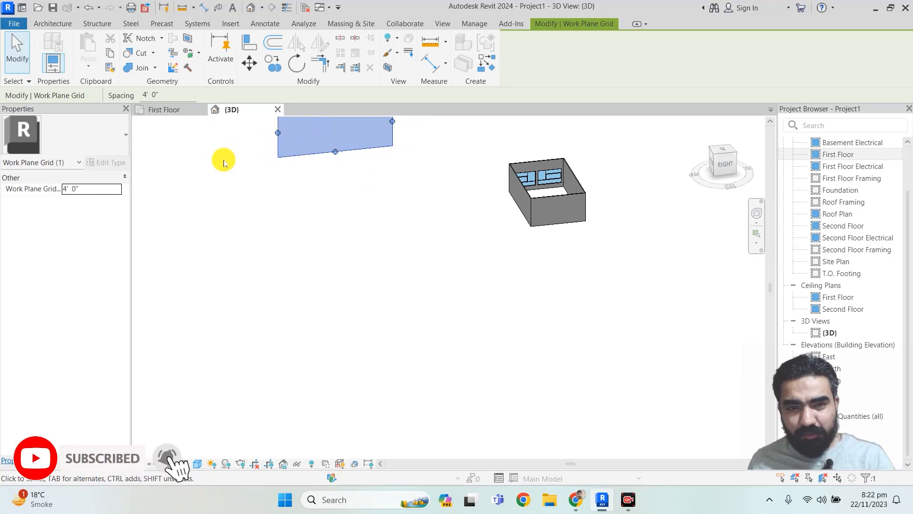
key(Down)
key(Down)
key(Down)
key(Down)
key(Down)
key(Down)
key(Down)
key(Down)
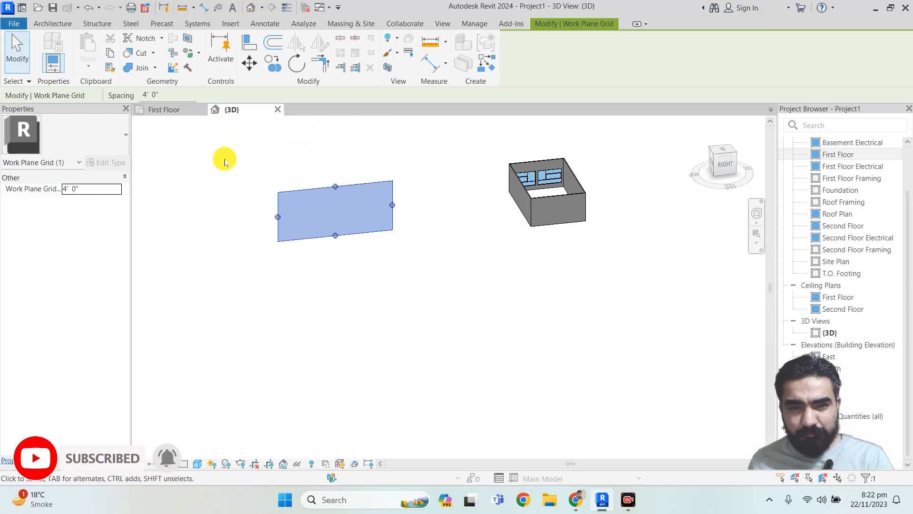
key(Down)
key(Down)
key(Down)
Shift the work plane grid sideways within its plane so it overlaps the building's east wall.
shift+middle_drag(333, 222, 145, 146)
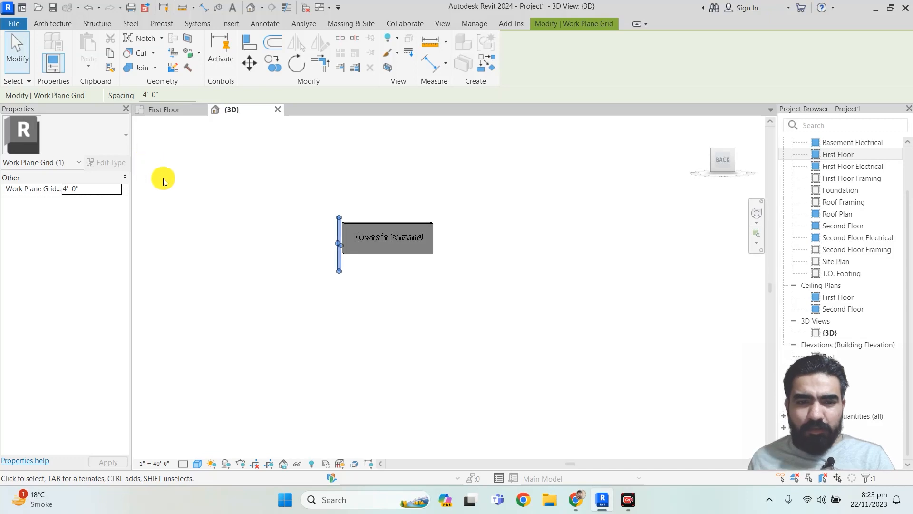
shift+middle_drag(324, 235, 450, 247)
drag(450, 245, 452, 245)
key(Right)
key(Right)
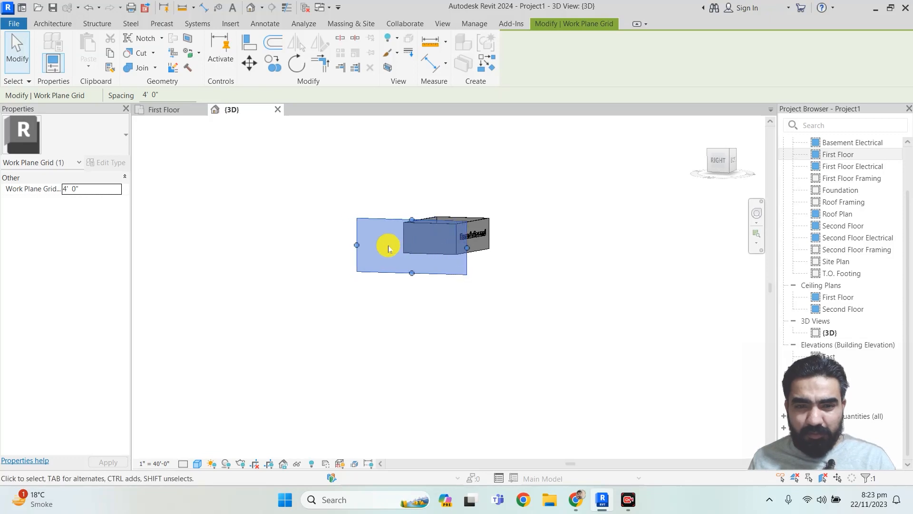
Place model text with the default wording "Model Text" on the ref-01 work plane in front of the east wall.
shift+middle_drag(392, 258, 610, 304)
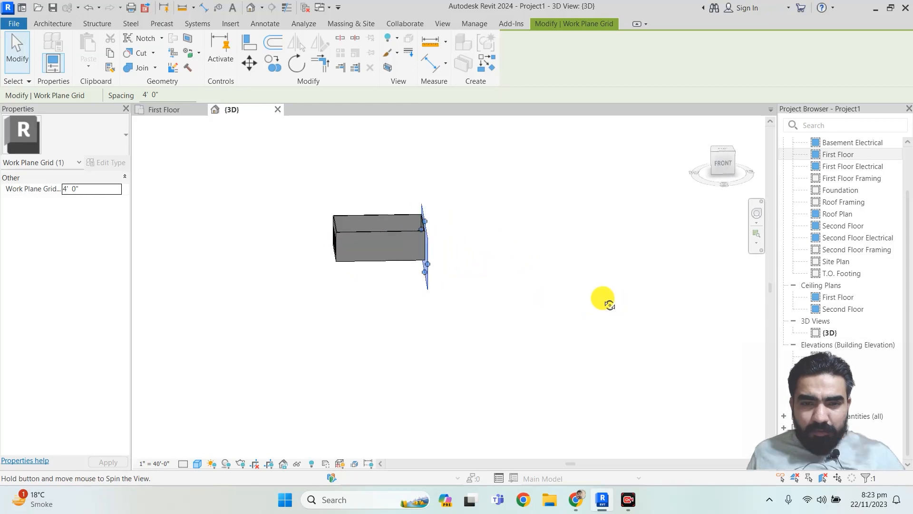
scroll(454, 238, up, 8)
shift+middle_drag(455, 250, 423, 261)
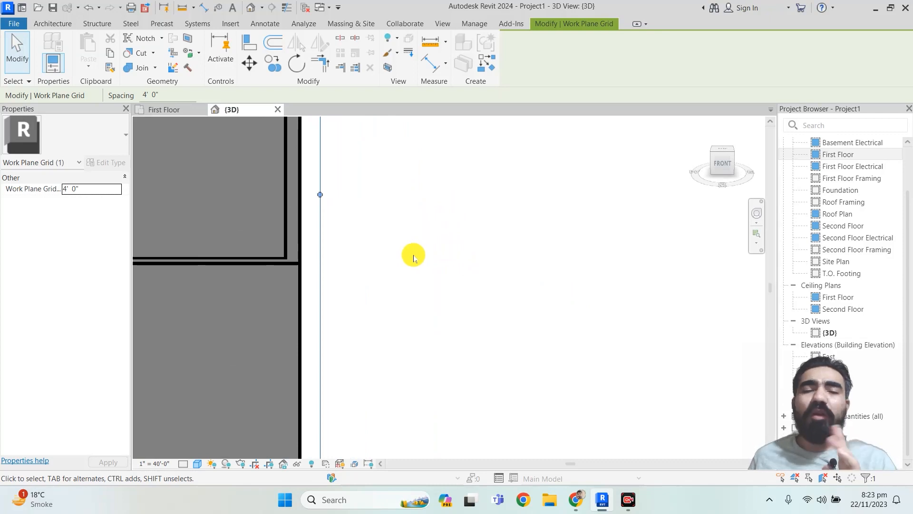
scroll(411, 256, down, 5)
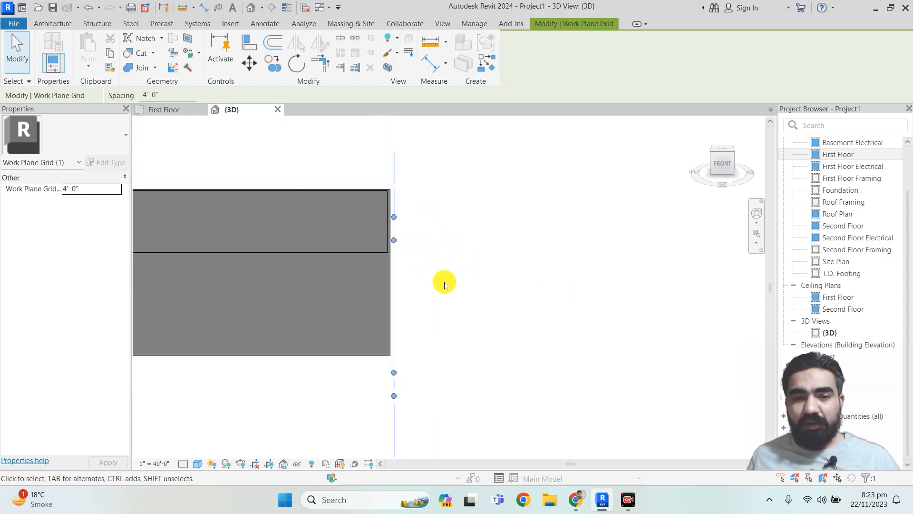
shift+middle_drag(459, 291, 286, 265)
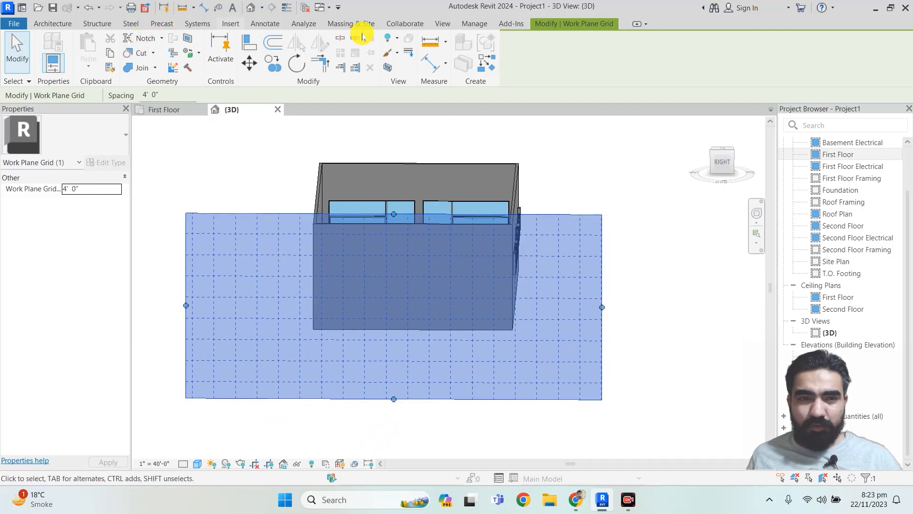
click(53, 23)
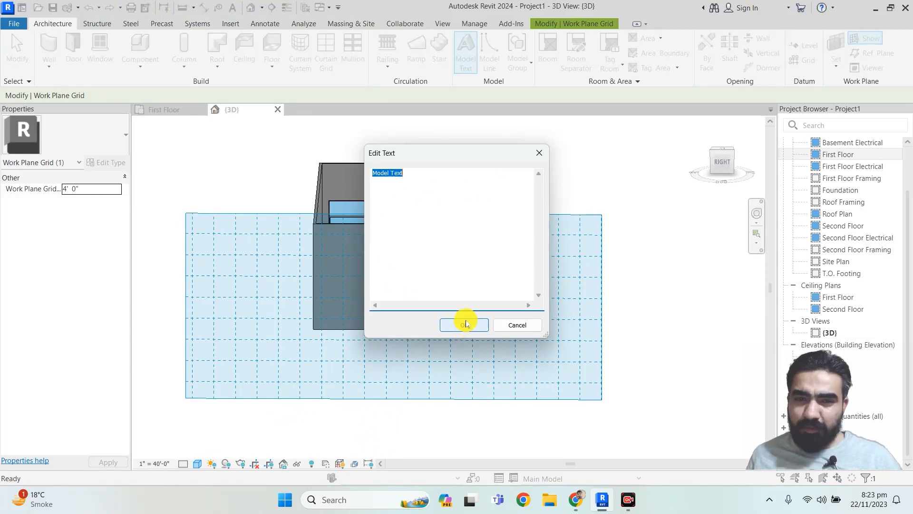
click(472, 326)
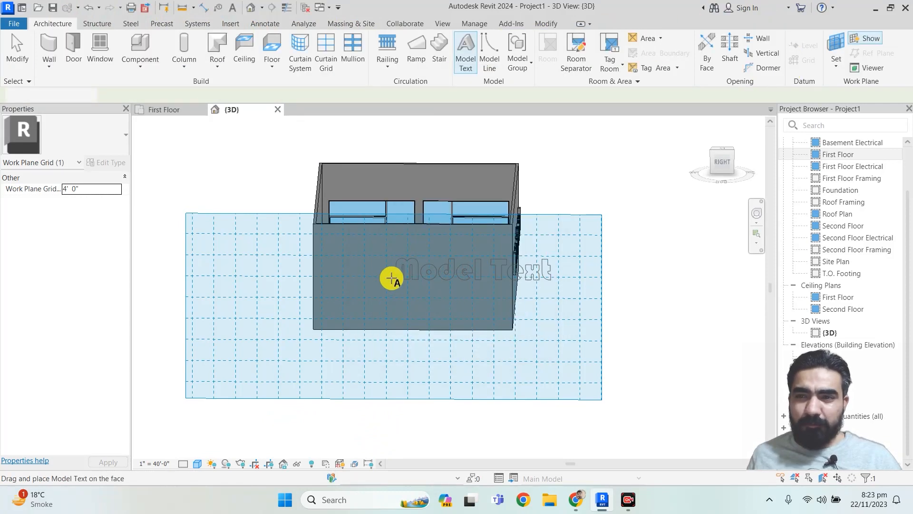
click(338, 286)
Turn off the work plane display in the 3D view to expose the placed model text.
shift+middle_drag(424, 298, 602, 302)
shift+middle_drag(442, 299, 238, 237)
click(859, 43)
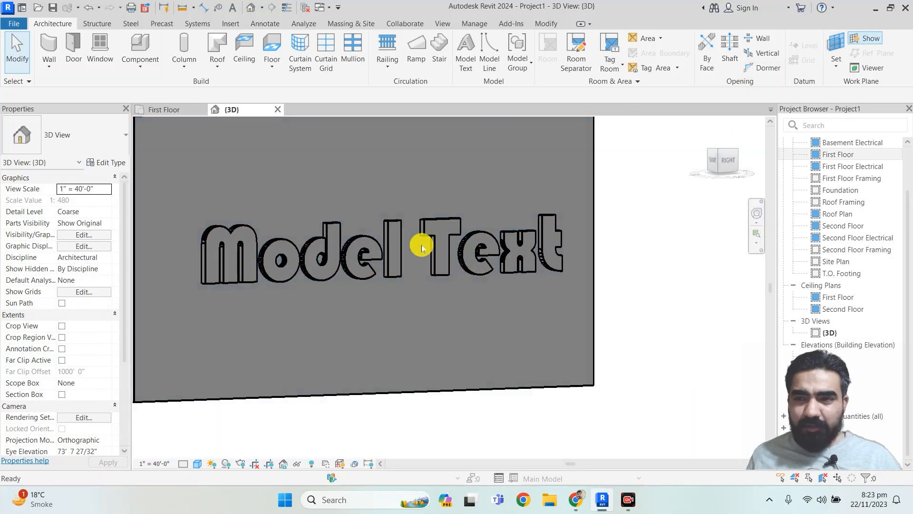
Check the model text's offset from the east wall from several sides and delete the text.
shift+middle_drag(387, 271, 228, 271)
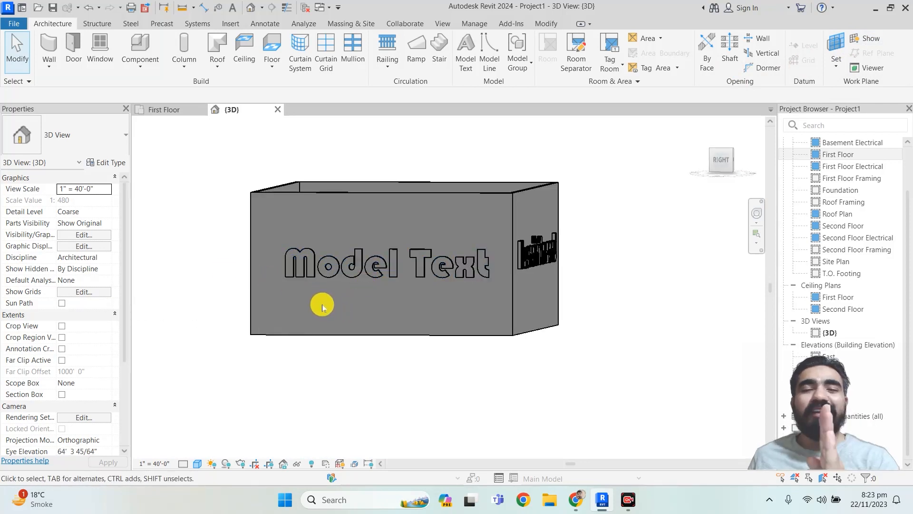
shift+middle_drag(324, 306, 471, 317)
shift+middle_drag(352, 282, 394, 271)
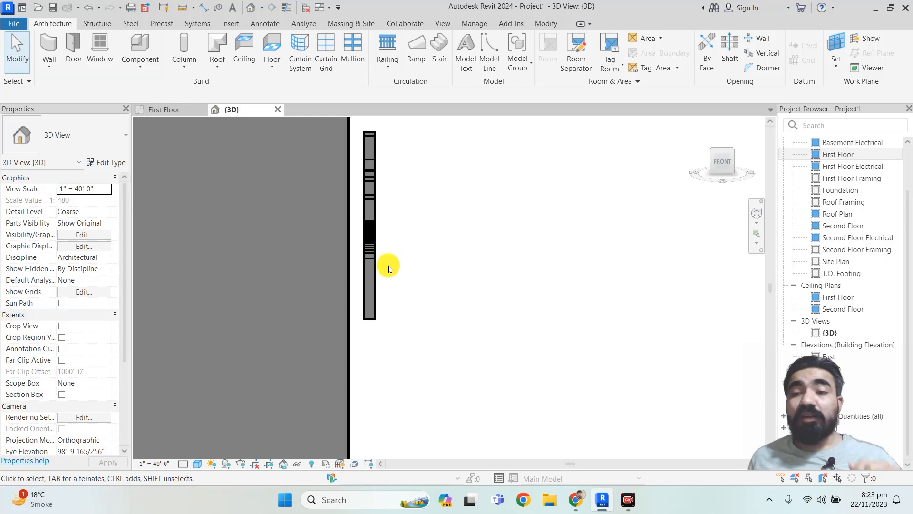
shift+middle_drag(442, 261, 218, 238)
click(333, 239)
key(Delete)
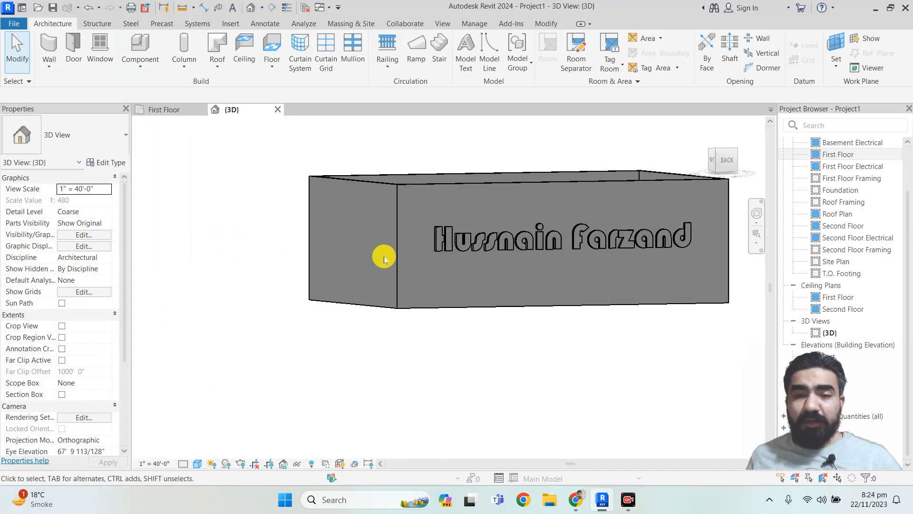
Assign the Wood - Stained material to the model text on the building's back wall.
scroll(485, 249, up, 3)
click(492, 232)
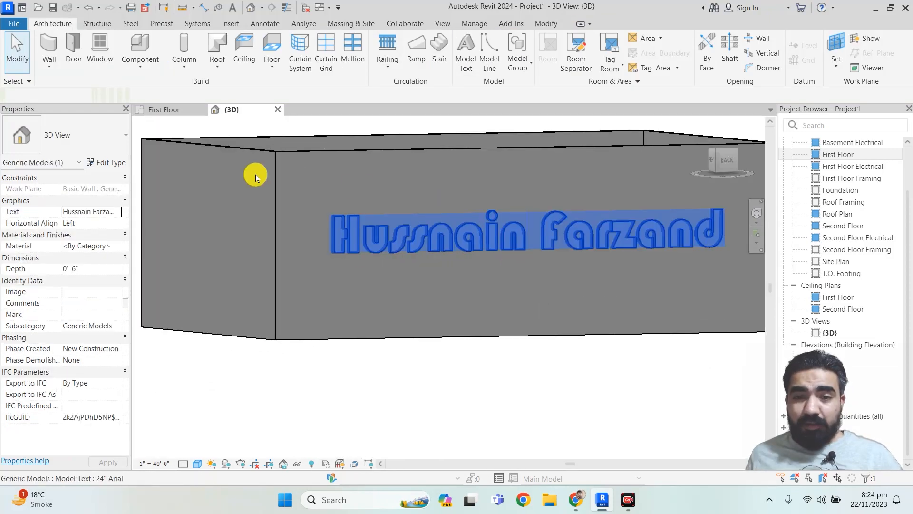
click(95, 246)
click(119, 246)
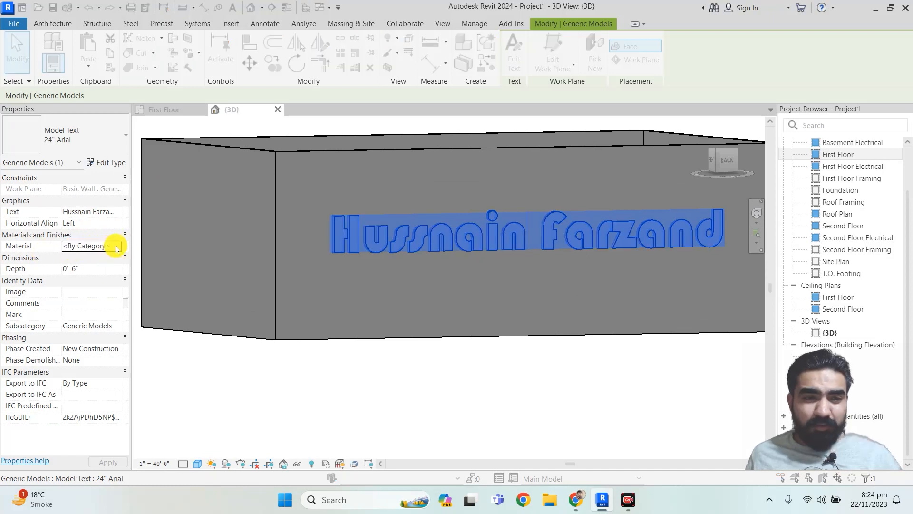
click(353, 210)
click(327, 310)
click(541, 387)
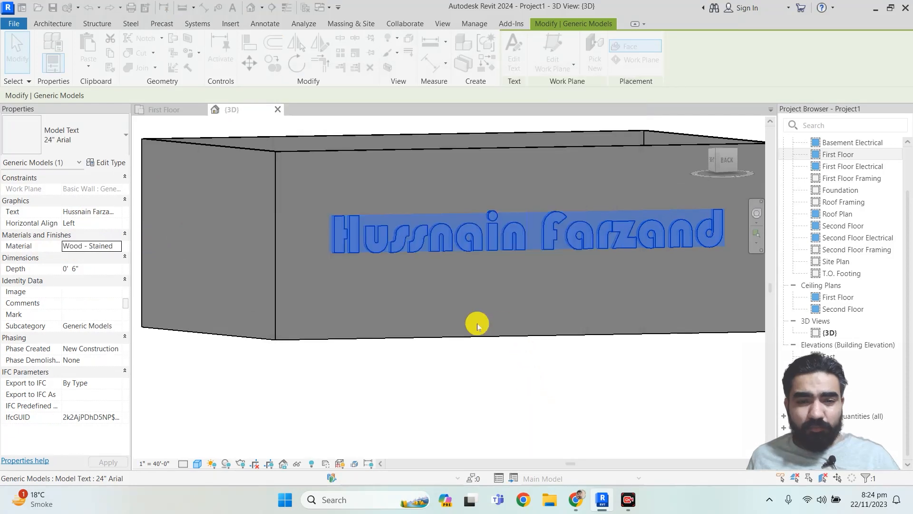
click(379, 399)
scroll(380, 394, down, 3)
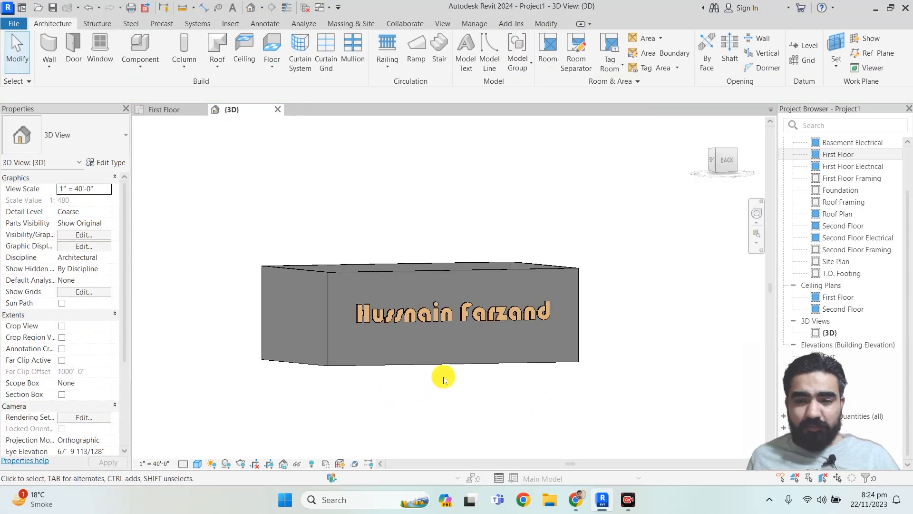
Open the wording of the wall's model text for editing and close it.
scroll(442, 375, up, 2)
click(389, 290)
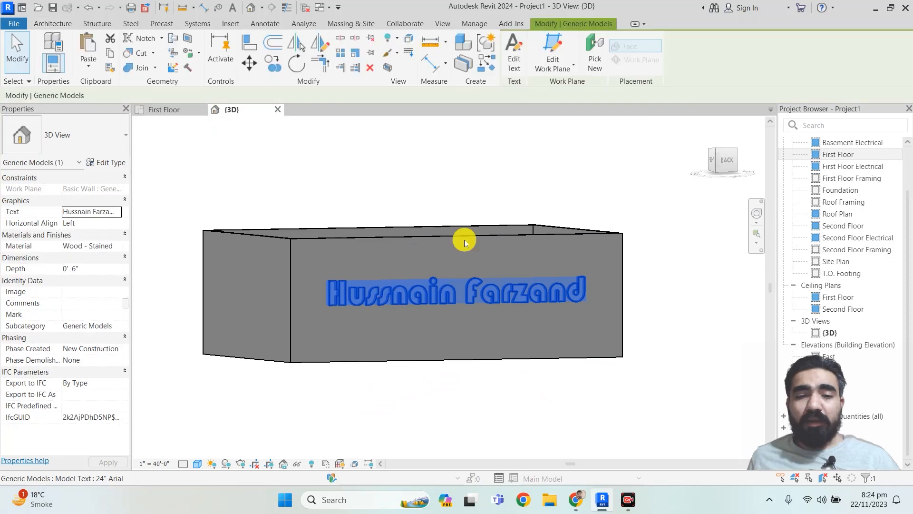
click(514, 55)
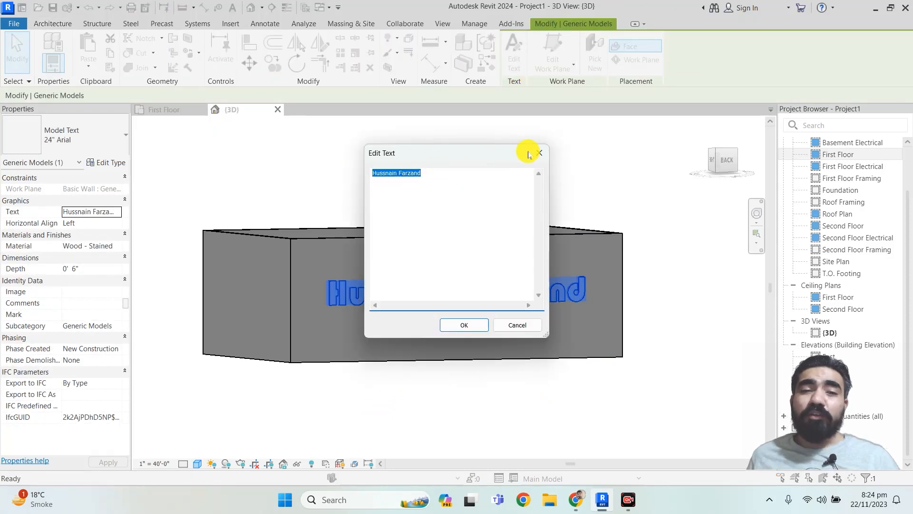
click(543, 154)
key(Escape)
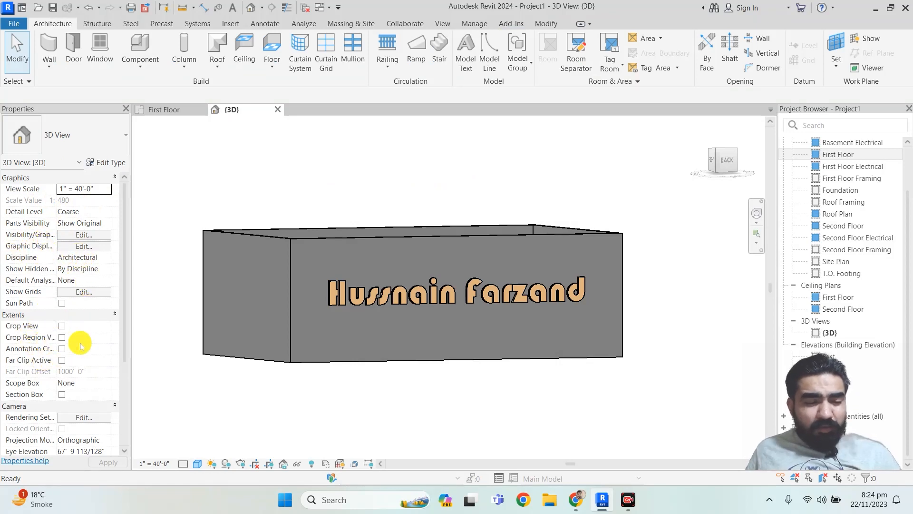
scroll(79, 346, down, 4)
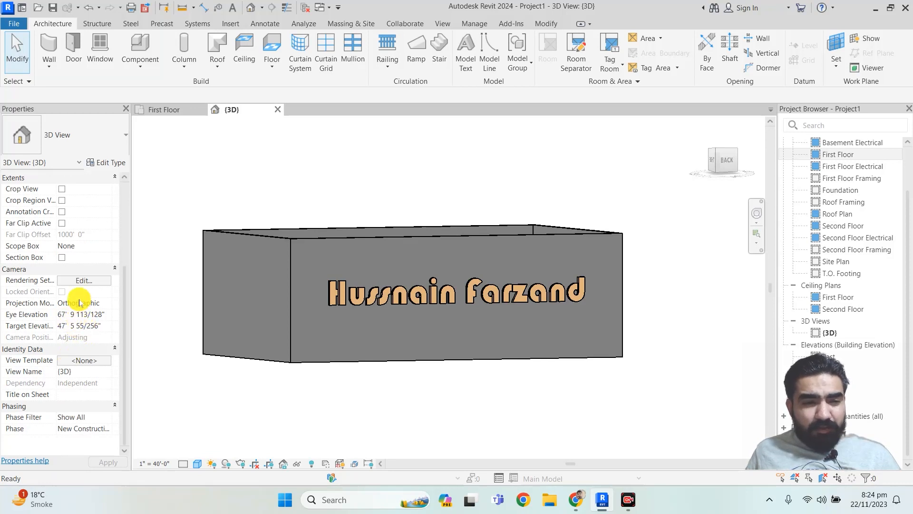
click(108, 305)
click(105, 305)
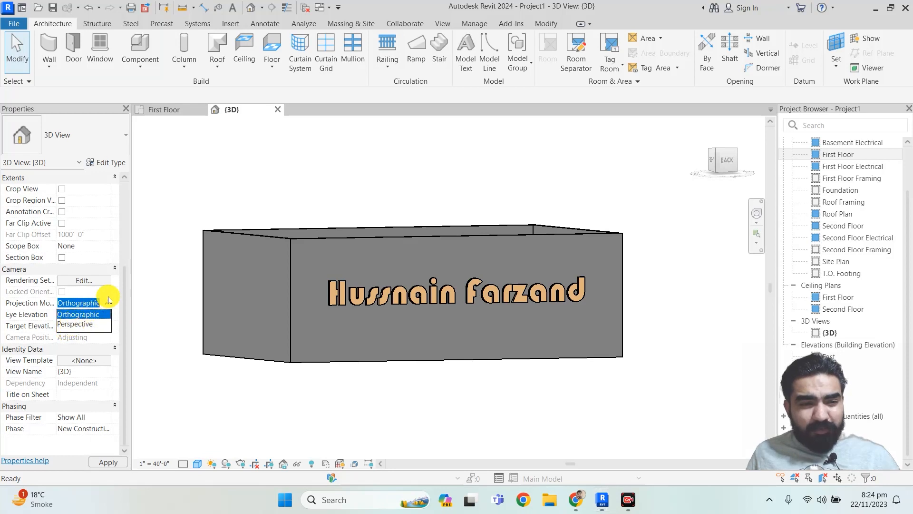
click(109, 299)
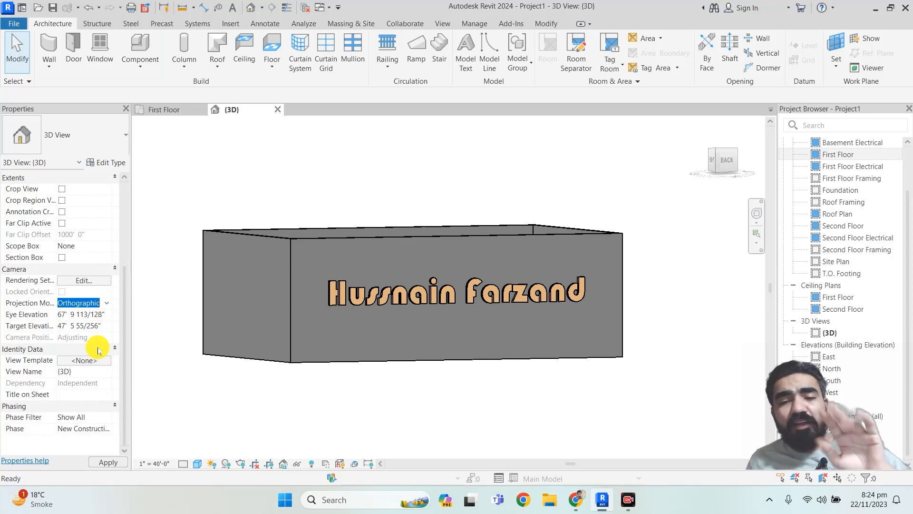
click(81, 382)
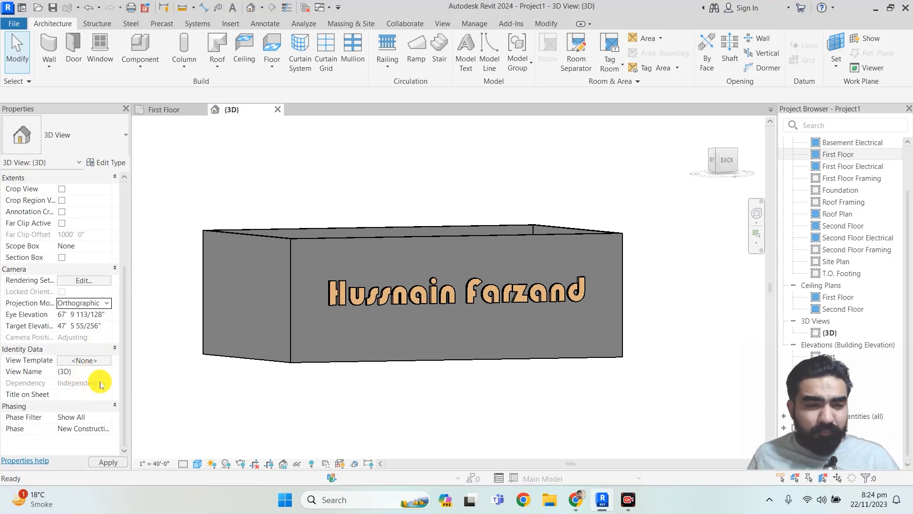
click(103, 162)
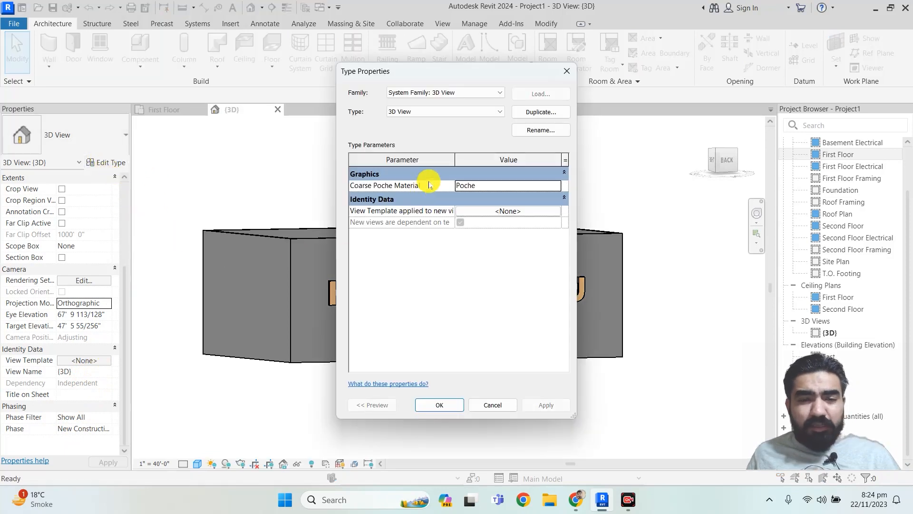
click(477, 185)
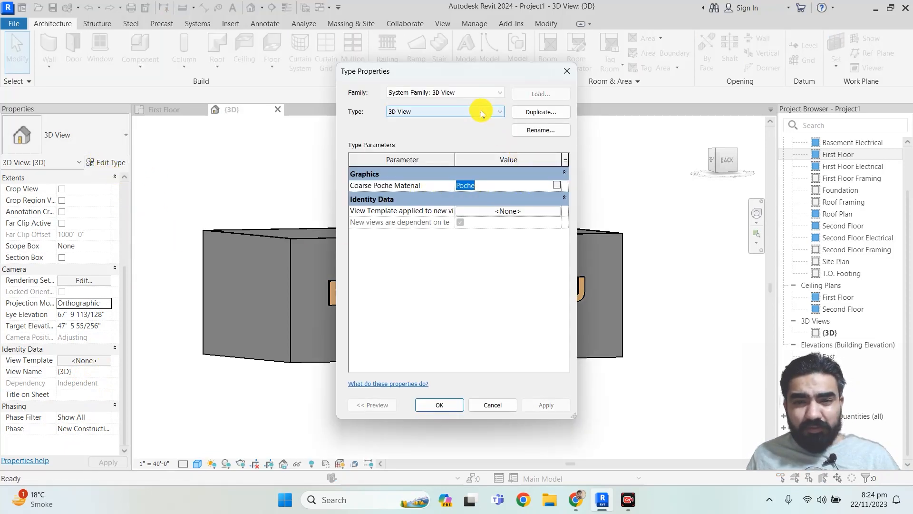
click(566, 71)
Change the font of the wall text's 24" Arial model text type to Berlin Sans FB.
click(409, 289)
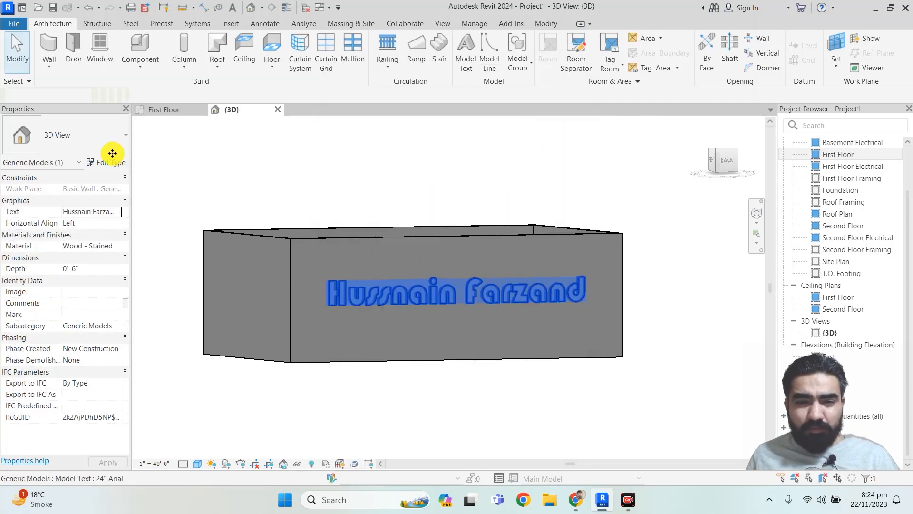
click(114, 162)
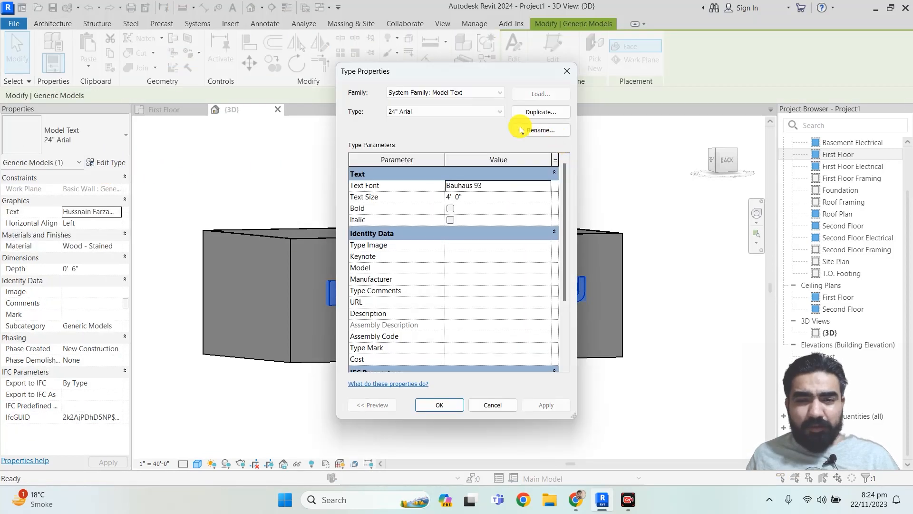
click(485, 187)
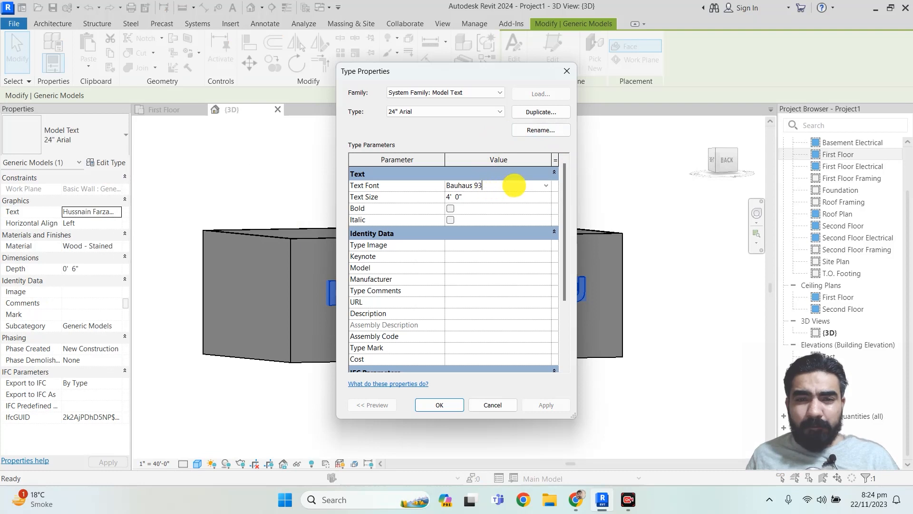
click(546, 187)
click(477, 226)
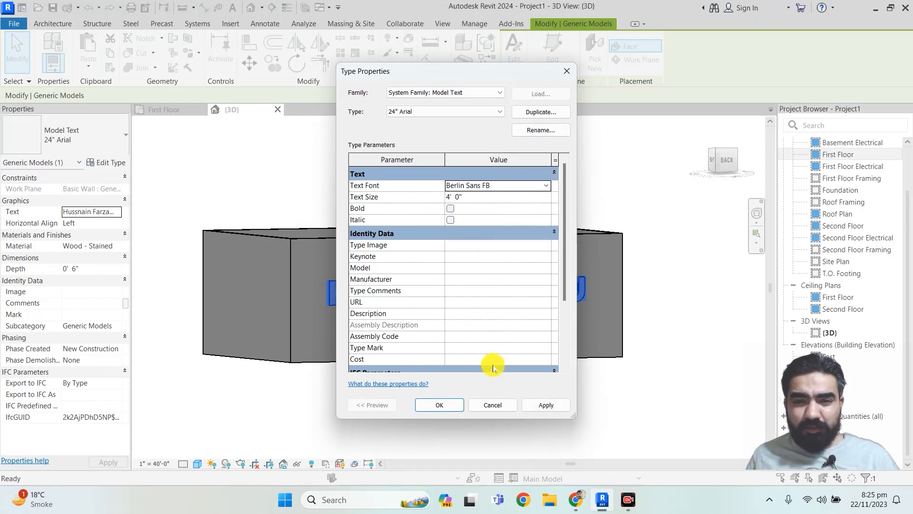
click(543, 404)
click(440, 405)
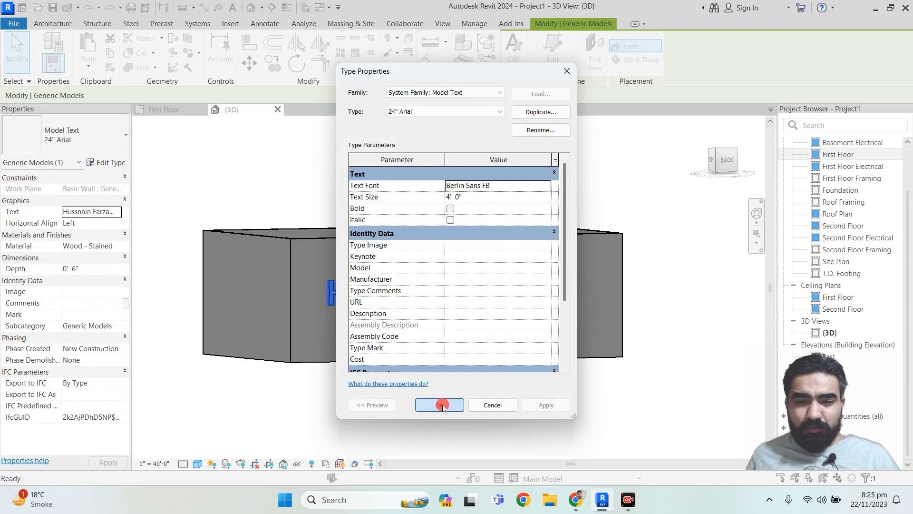
click(376, 402)
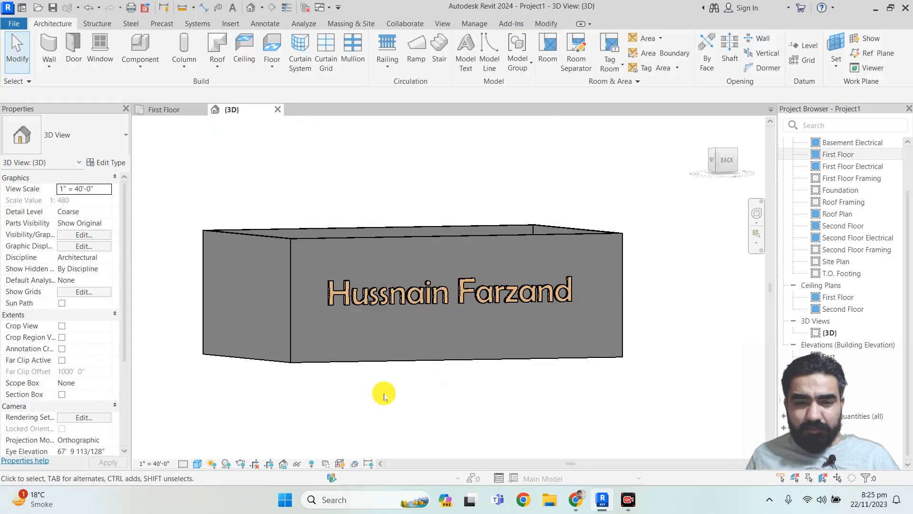
Set the wall model text's depth to 0' 10" and check it from the side and the back.
click(368, 303)
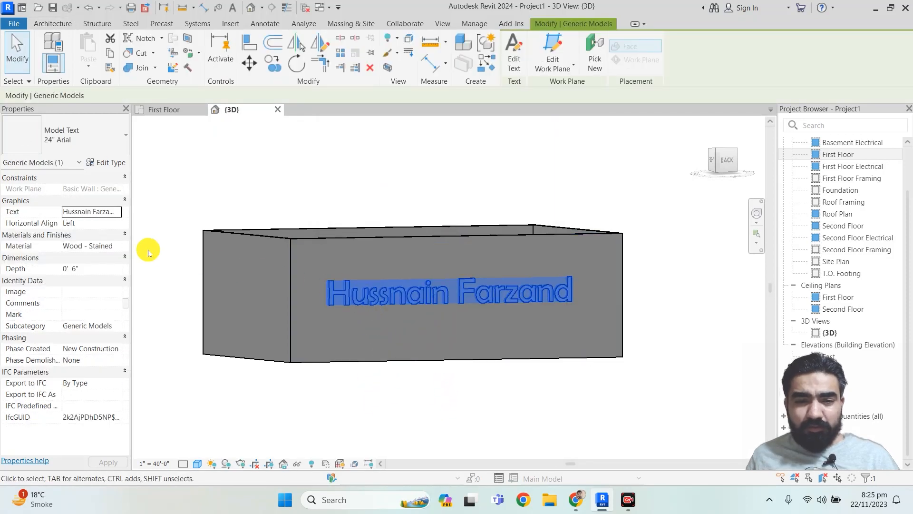
shift+middle_drag(394, 343, 432, 330)
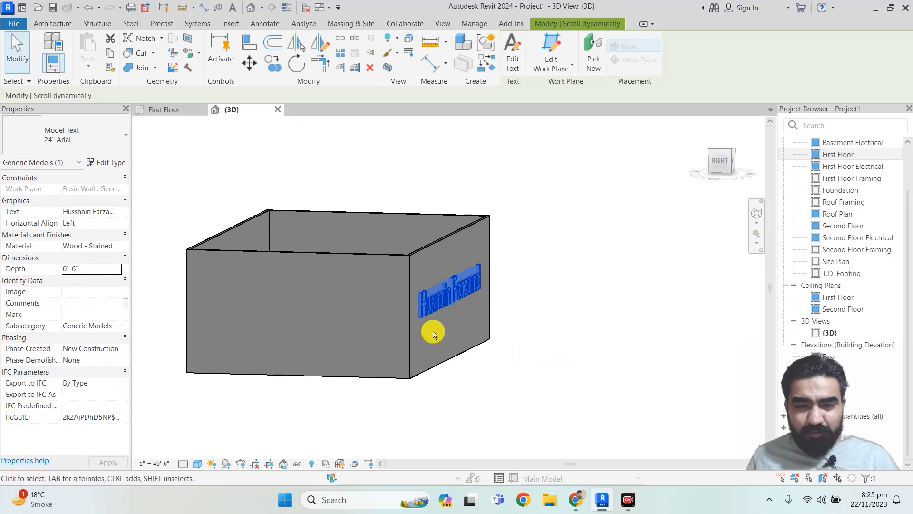
scroll(424, 296, up, 5)
scroll(438, 287, up, 2)
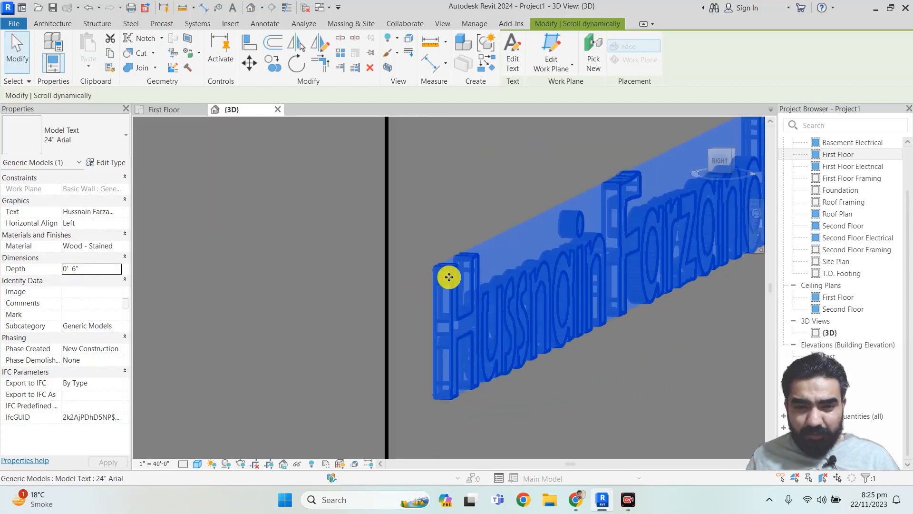
click(88, 258)
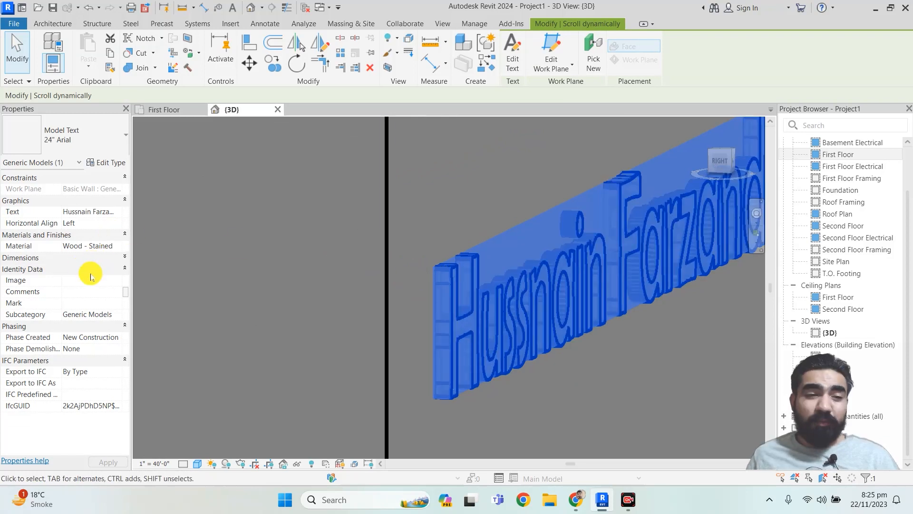
click(125, 257)
click(94, 269)
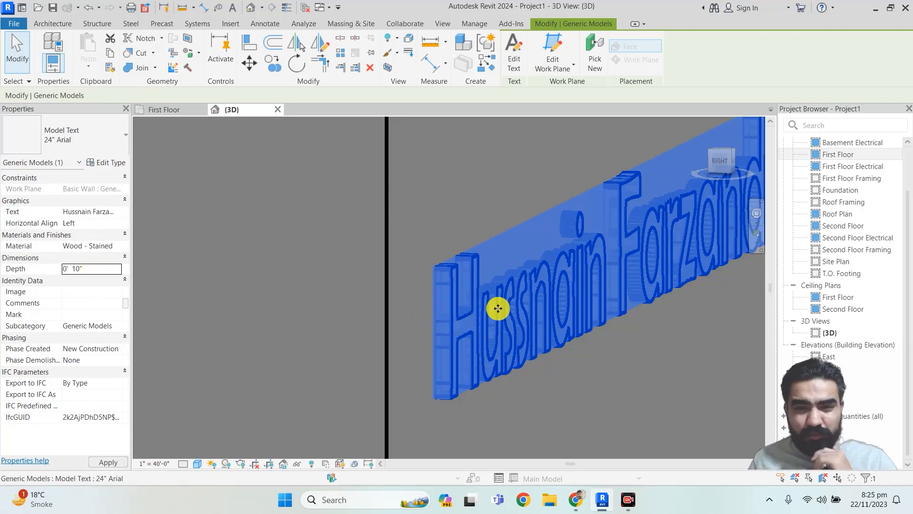
click(487, 410)
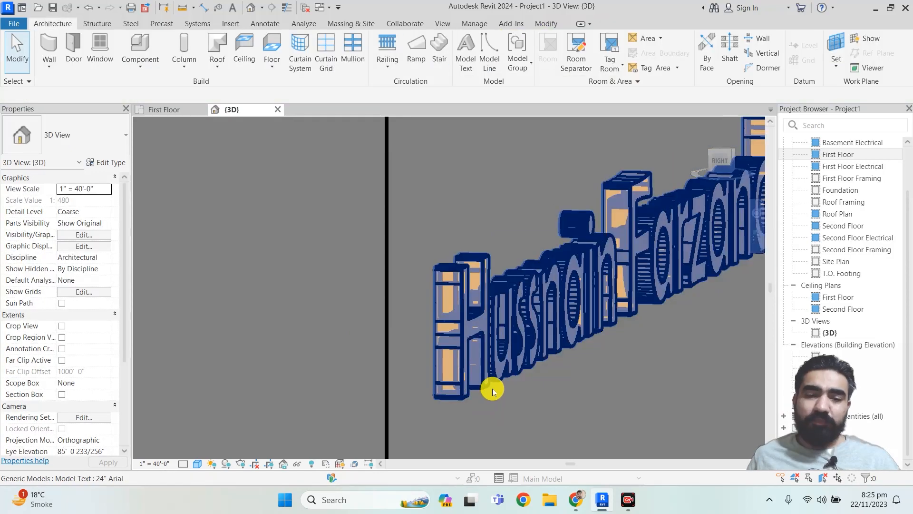
scroll(504, 375, down, 5)
shift+middle_drag(573, 378, 430, 349)
scroll(430, 351, down, 2)
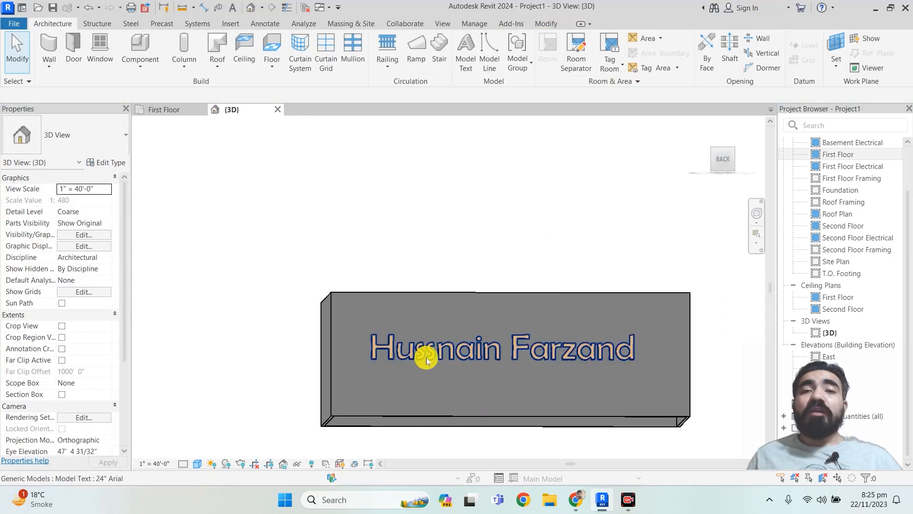